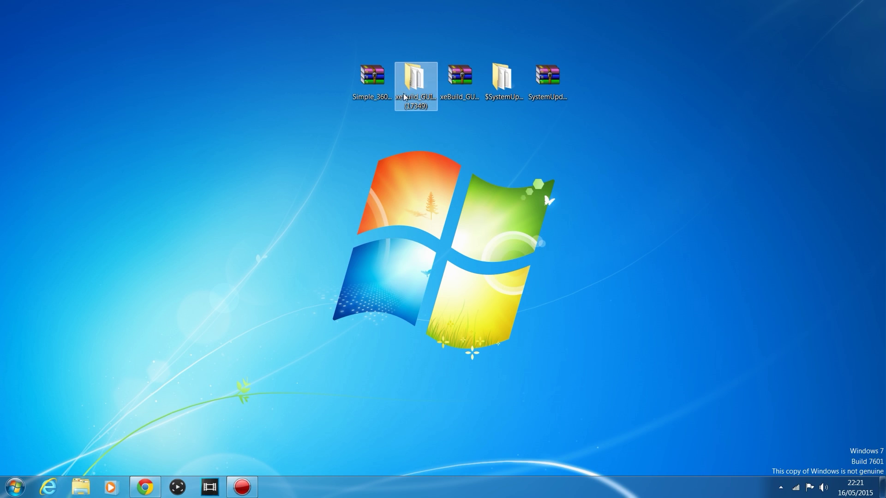
pyautogui.moveTo(364, 75); pyautogui.dragTo(423, 106)
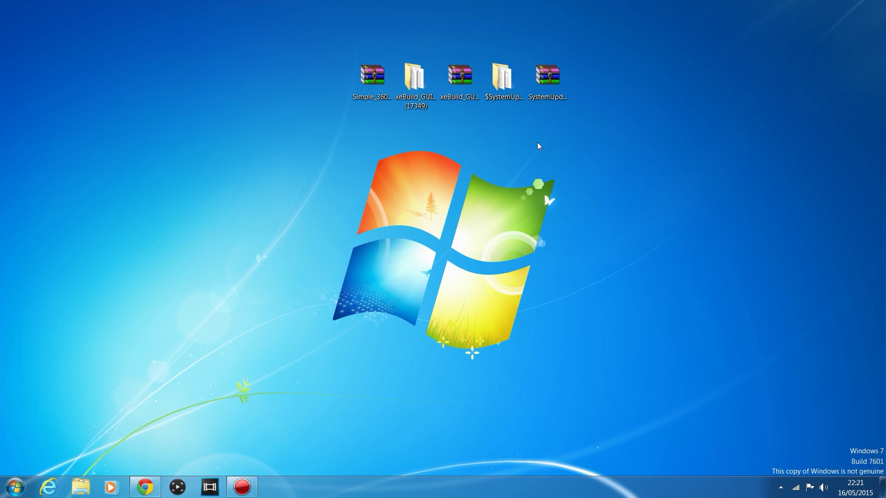
pyautogui.click(385, 87)
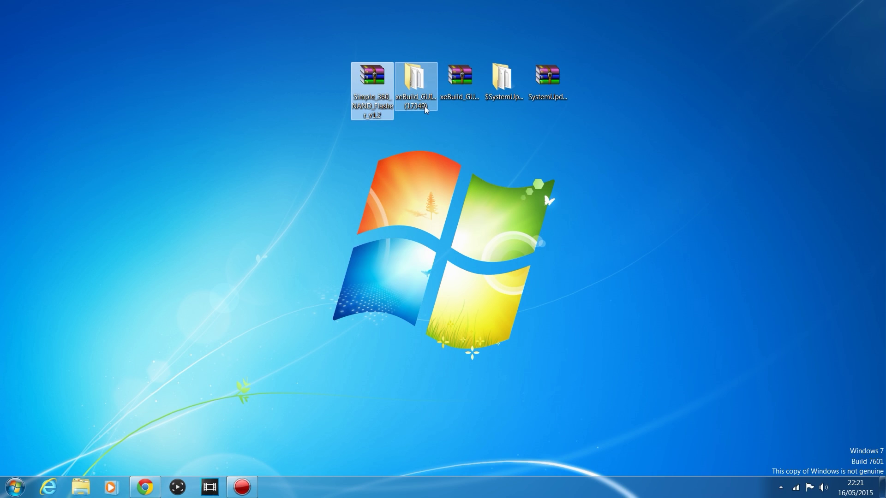
pyautogui.moveTo(424, 106)
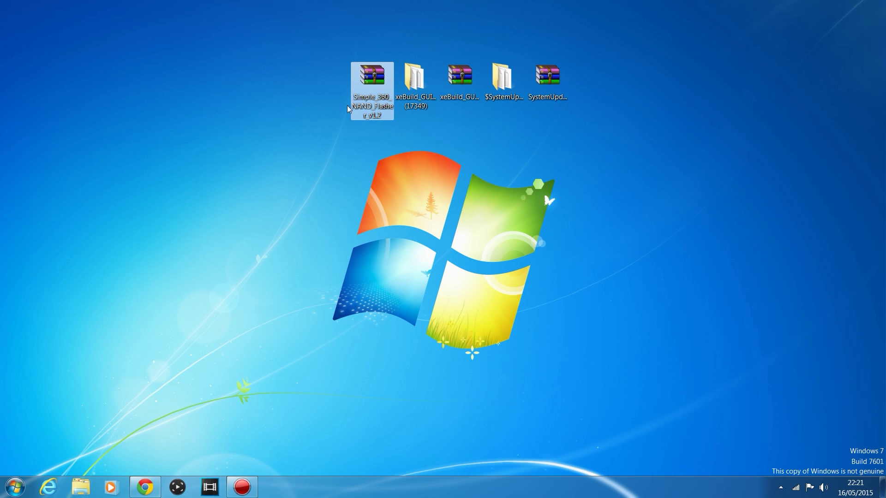
pyautogui.moveTo(368, 87)
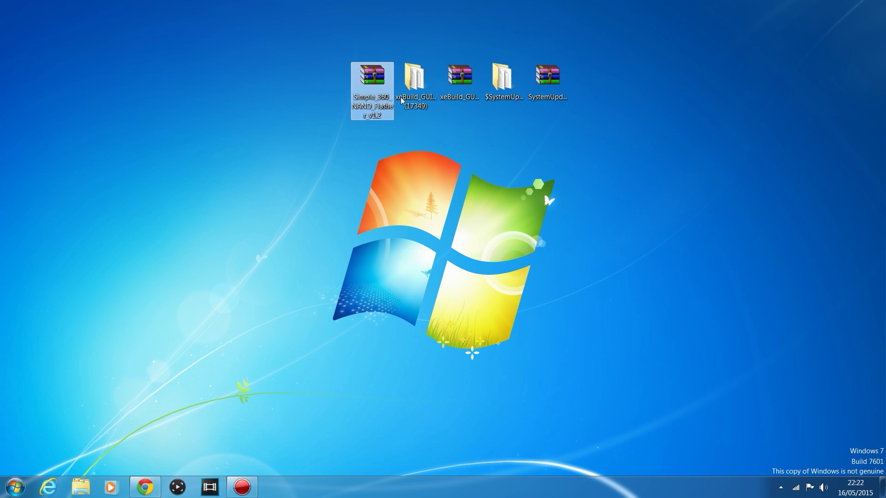
pyautogui.click(457, 93)
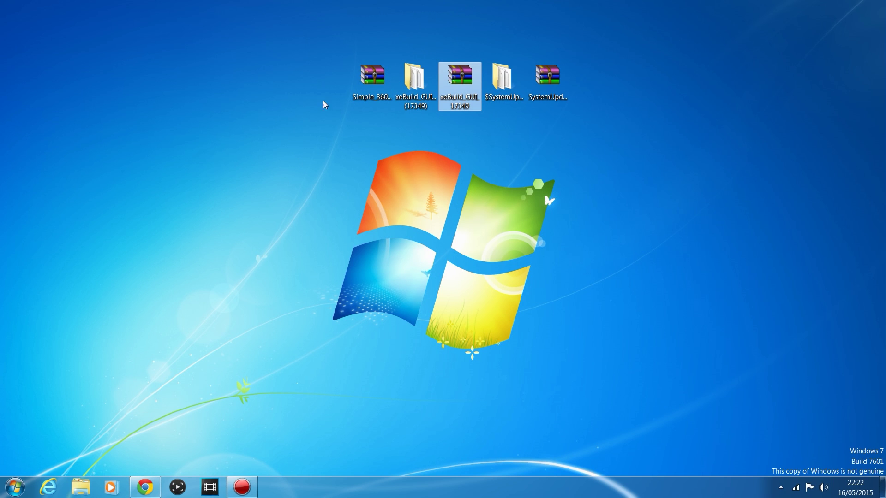
pyautogui.click(372, 79)
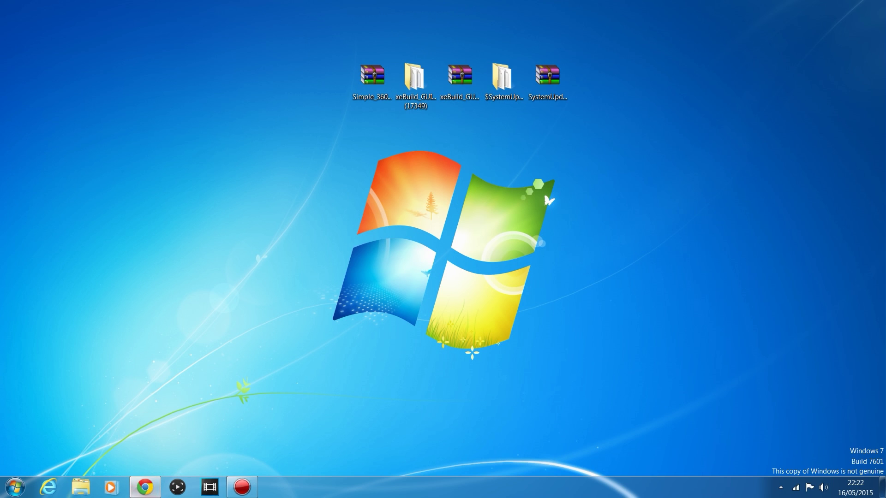
# - View the Simple 360 NAND Flasher V1.2 page in Chrome, and close the browser
pyautogui.click(145, 487)
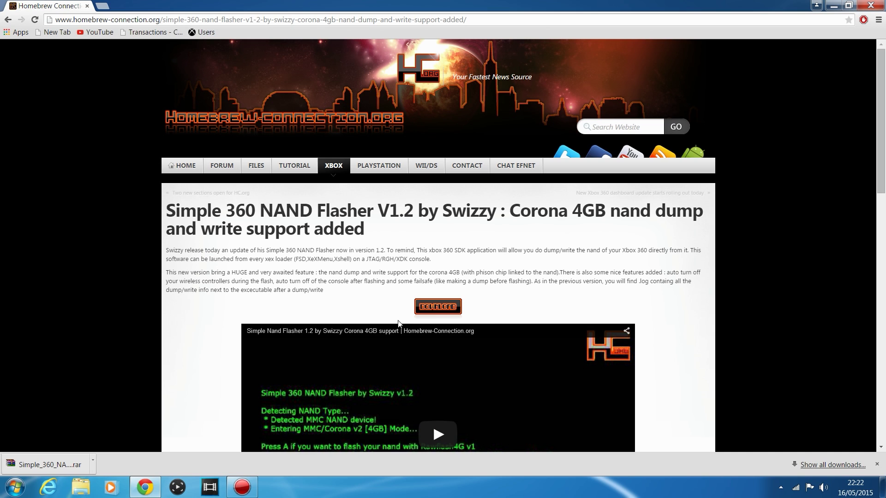
pyautogui.click(871, 6)
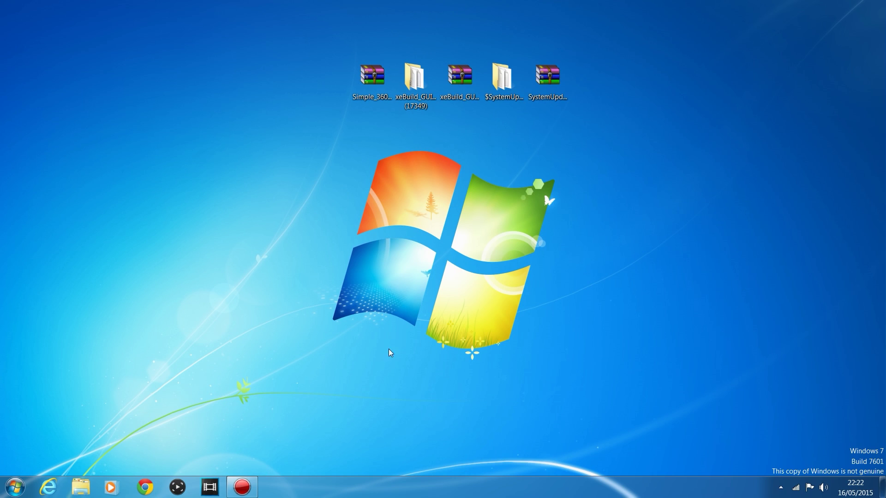
# - Open the Simple_360_NAND_Flasher_v1.2 archive from the desktop, dismiss the licence notice and select the Simple 360 NAND Flasher folder
pyautogui.click(370, 92)
pyautogui.doubleClick(371, 84)
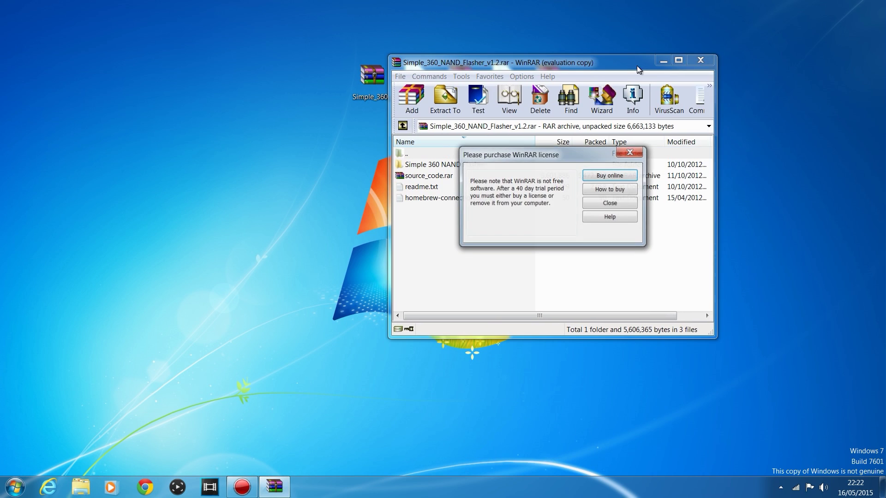
pyautogui.click(630, 152)
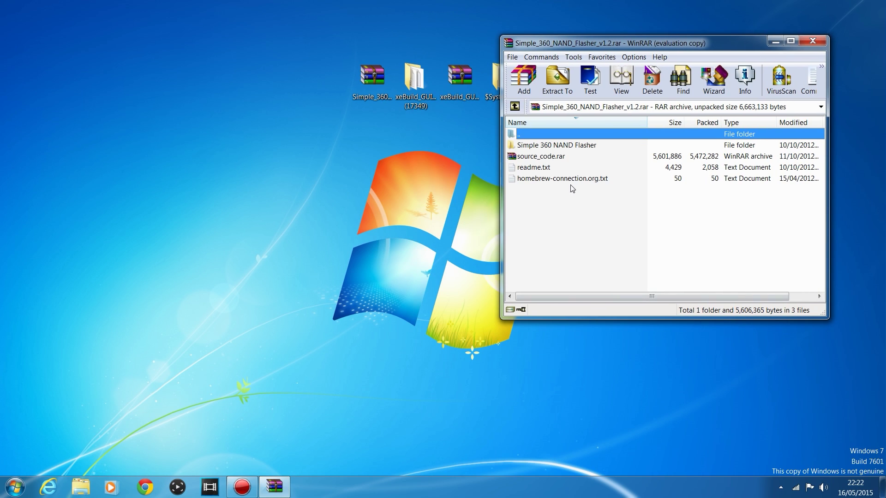
pyautogui.click(533, 145)
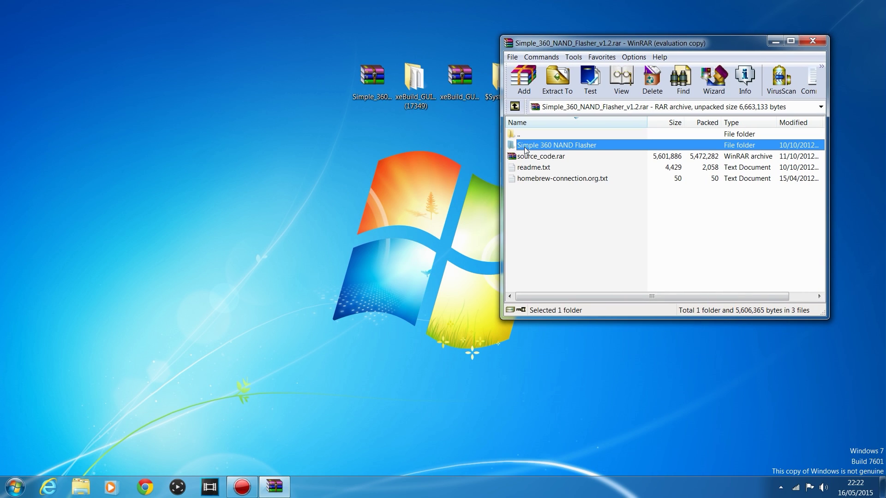
# - Check the file system of the USB (I:) drive in its properties
pyautogui.click(15, 487)
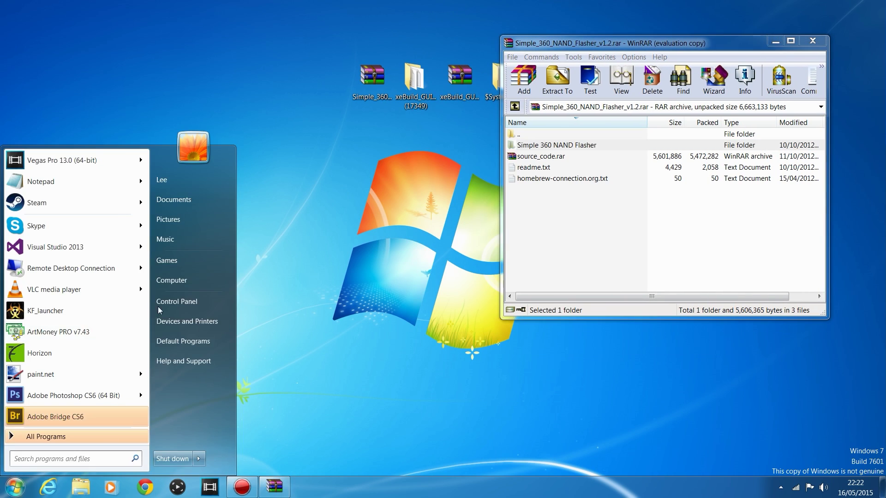
pyautogui.click(185, 285)
pyautogui.moveTo(415, 116); pyautogui.dragTo(560, 59)
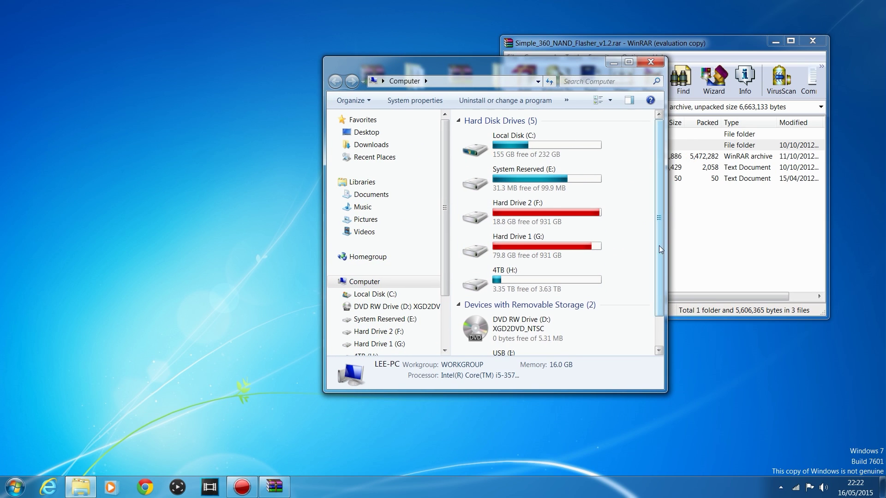
pyautogui.scroll(-2, 658, 246)
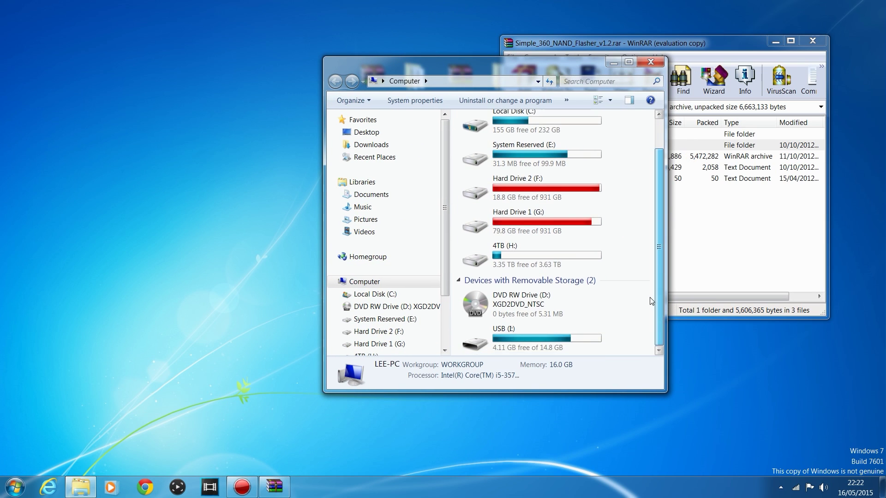
pyautogui.click(522, 338)
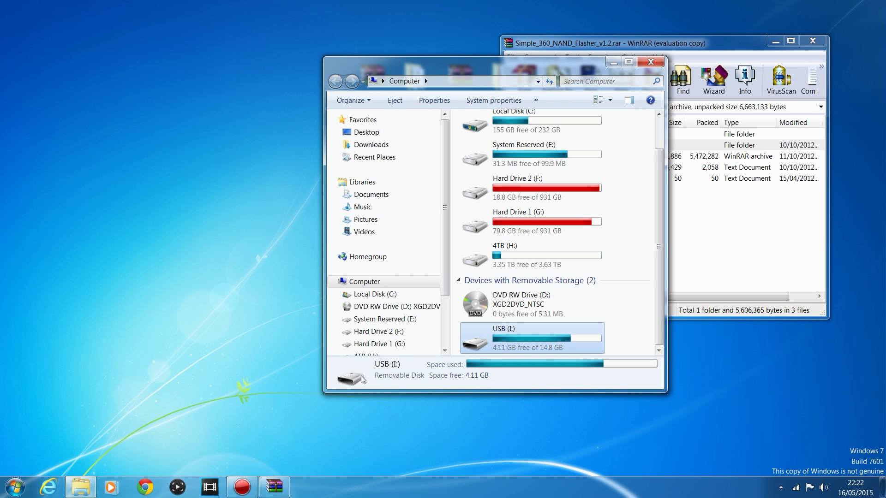
pyautogui.rightClick(501, 336)
pyautogui.click(539, 329)
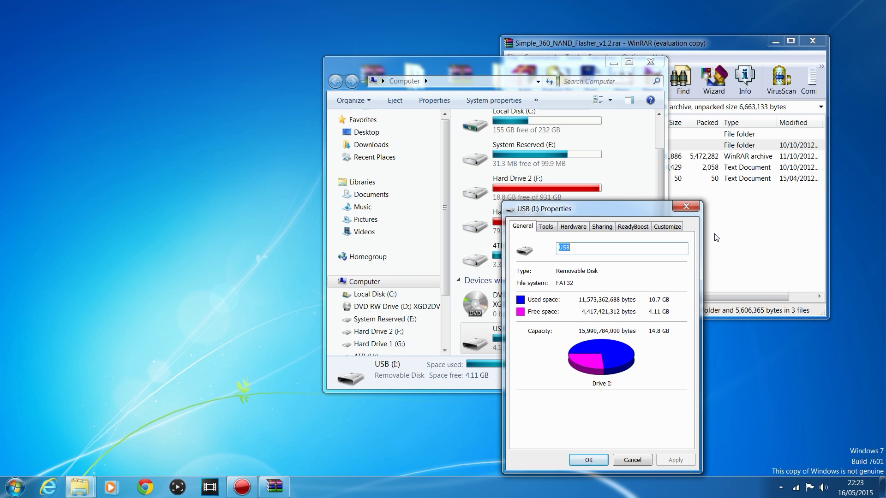
pyautogui.click(691, 207)
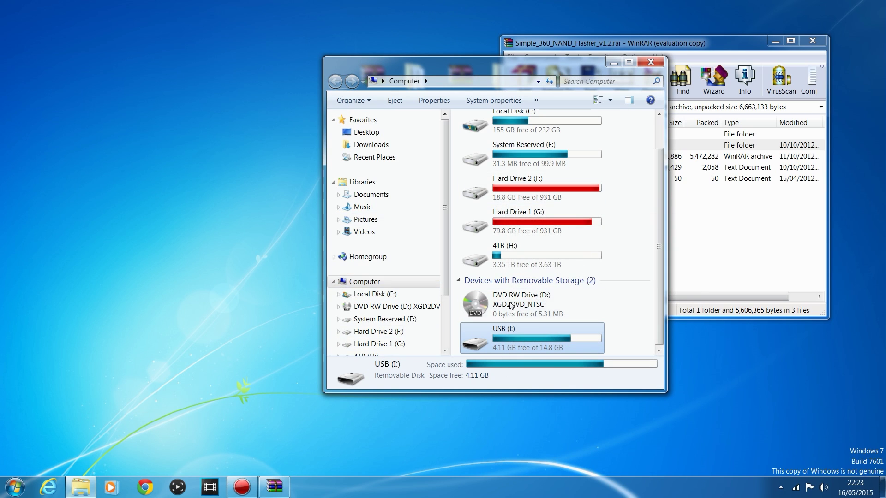
# - Copy the Simple 360 NAND Flasher folder from the archive to the root of the USB (I:) drive
pyautogui.doubleClick(516, 334)
pyautogui.moveTo(491, 67); pyautogui.dragTo(305, 48)
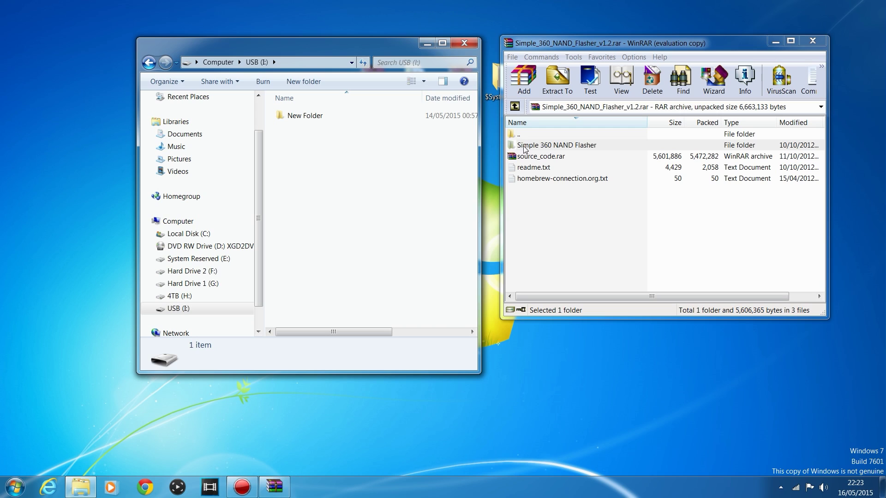
pyautogui.click(545, 146)
pyautogui.moveTo(634, 149); pyautogui.dragTo(356, 162)
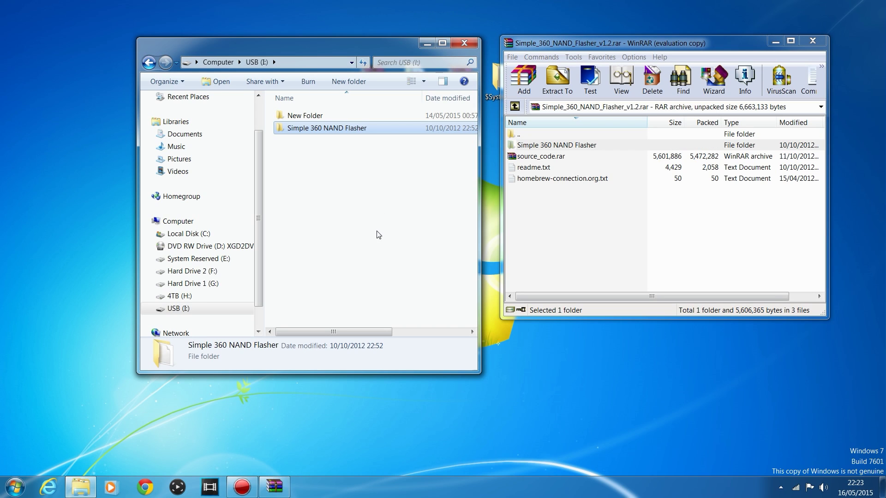
# - Check the contents of the copied Simple 360 NAND Flasher folder, and close the archive and the USB drive window
pyautogui.doubleClick(393, 130)
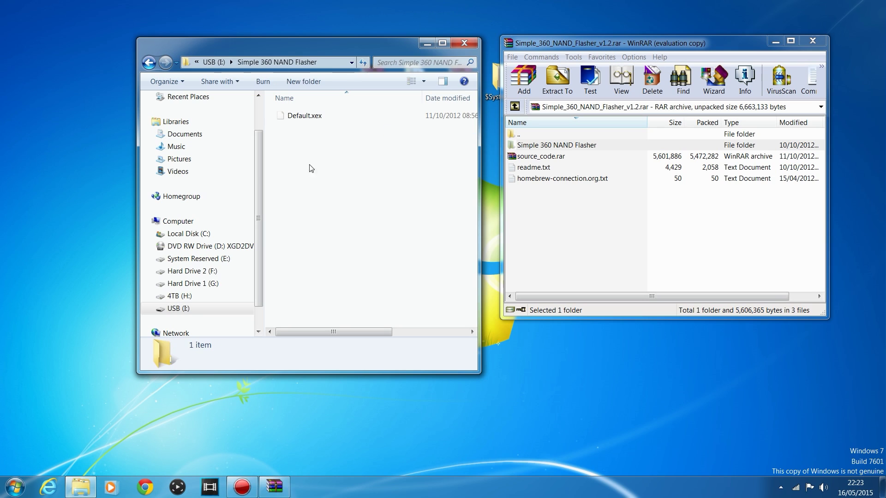
pyautogui.click(149, 62)
pyautogui.click(821, 44)
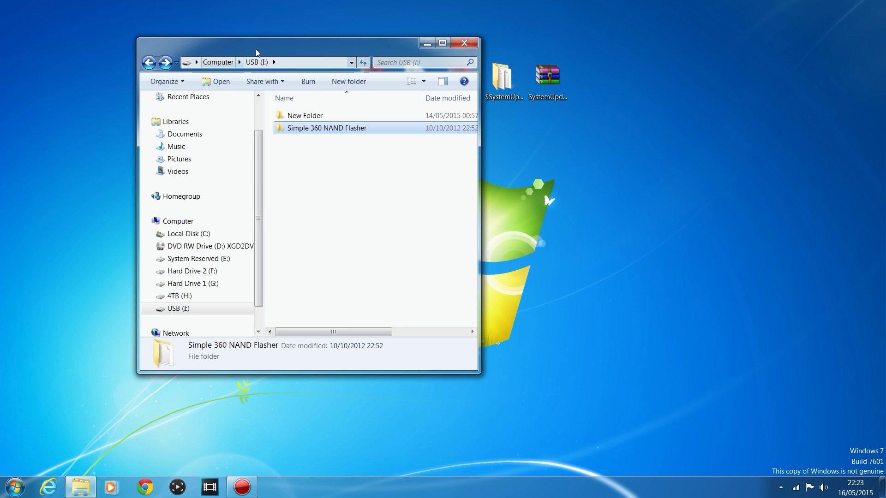
pyautogui.moveTo(471, 51); pyautogui.dragTo(587, 59)
pyautogui.click(583, 52)
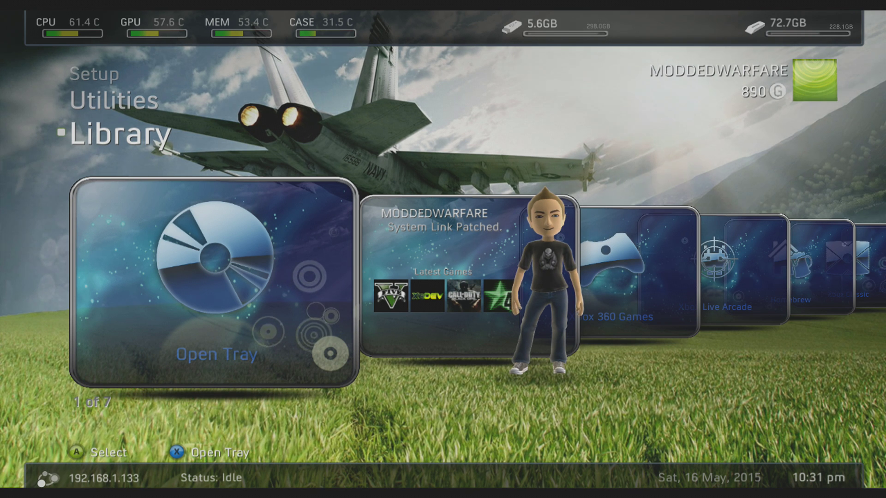
# - Switch to the Xbox 360 Freestyle dashboard and open the Homebrew section of the Library
pyautogui.press('Right')
pyautogui.press('Right')
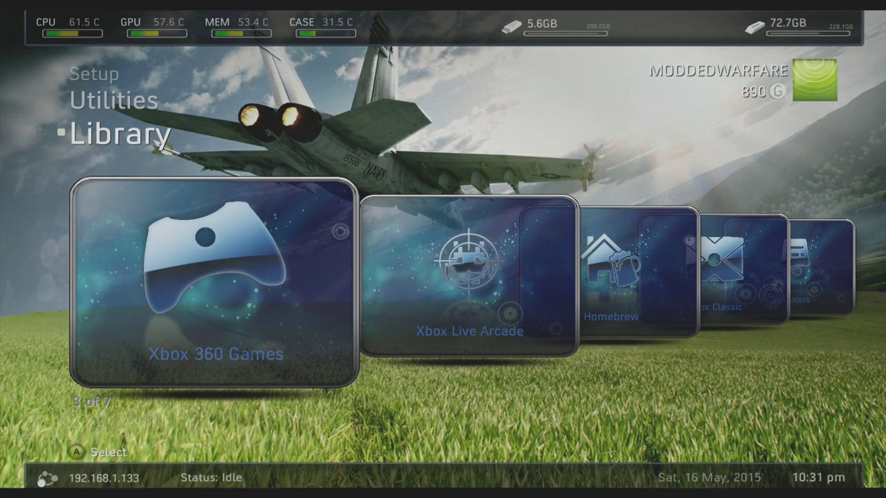
pyautogui.press('Return')
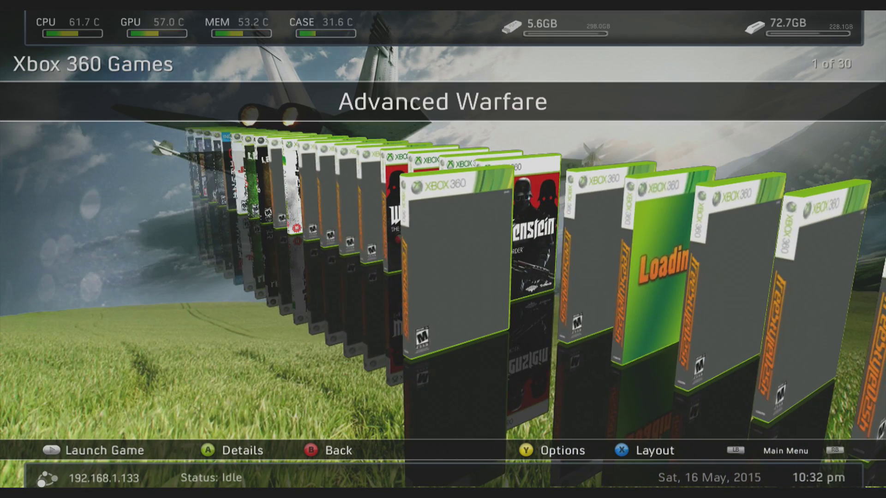
pyautogui.press('Escape')
pyautogui.press('Right')
pyautogui.press('Right')
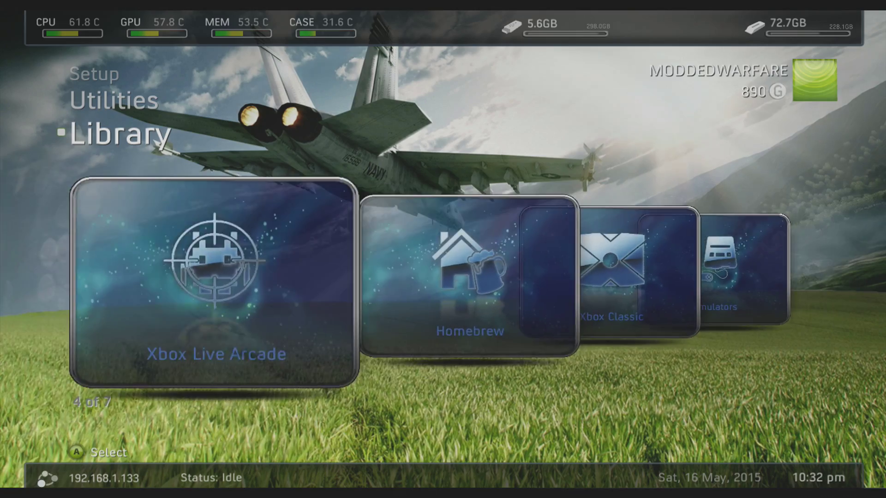
pyautogui.press('Return')
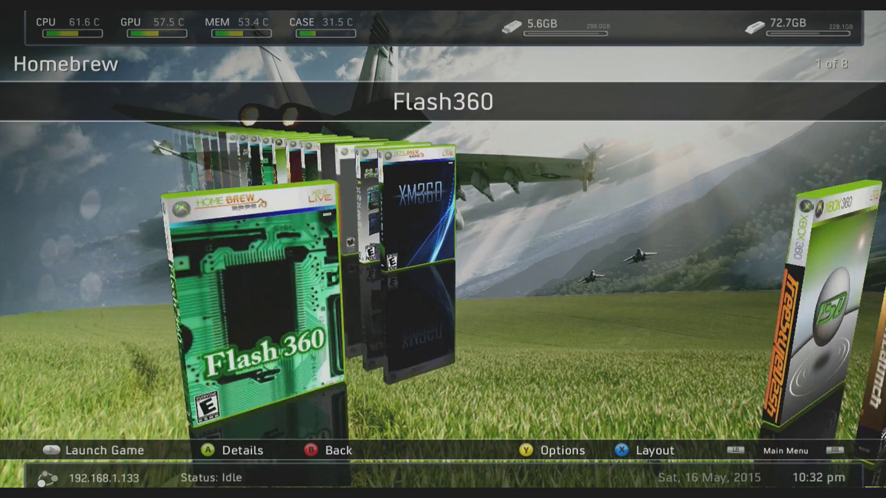
# - Find XeXMenu among the homebrew titles and launch it
pyautogui.press('Left')
pyautogui.press('Right')
pyautogui.press('Right')
pyautogui.press('Right')
pyautogui.press('Right')
pyautogui.press('Right')
pyautogui.press('Right')
pyautogui.press('Right')
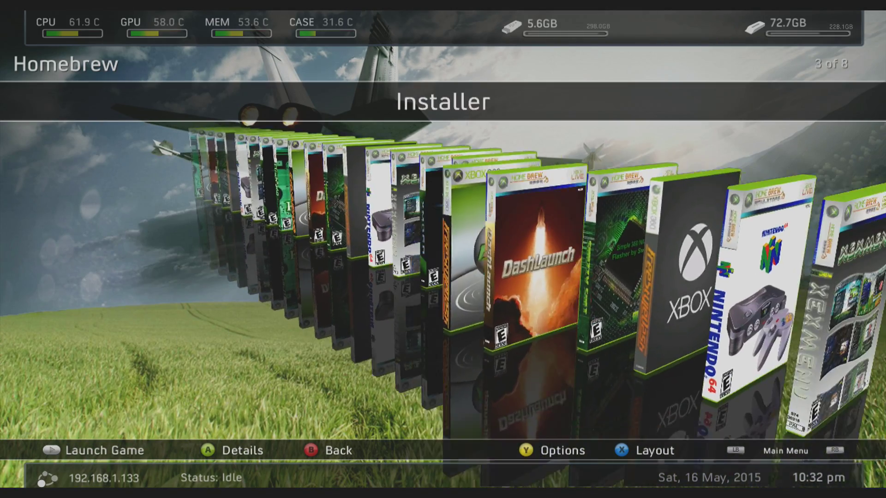
pyautogui.press('Return')
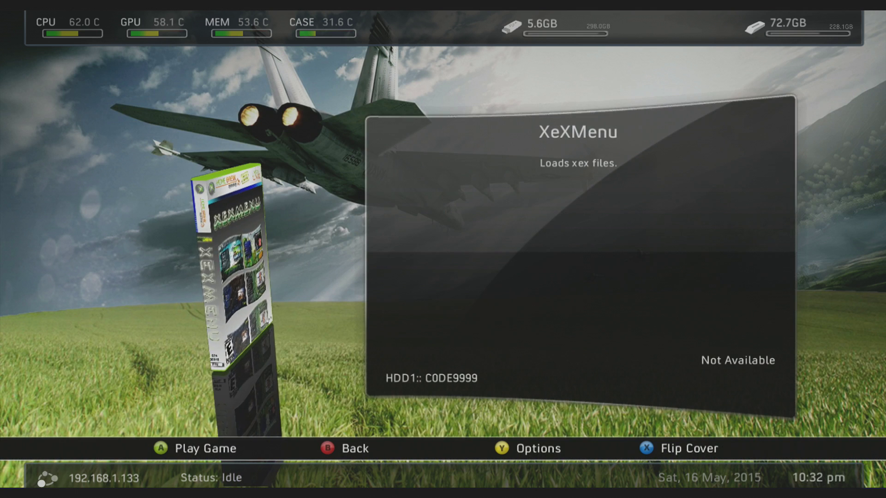
pyautogui.press('Return')
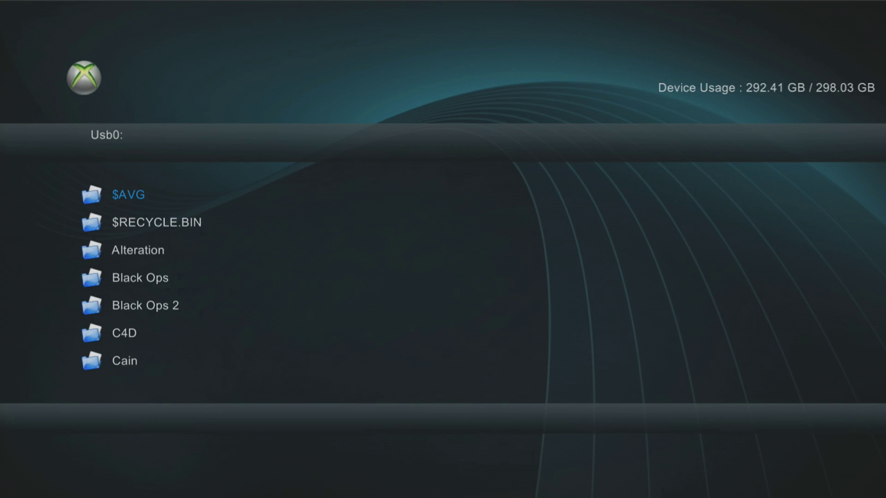
# - Switch the XeXMenu file browser to the Usb1: device
pyautogui.press('x')
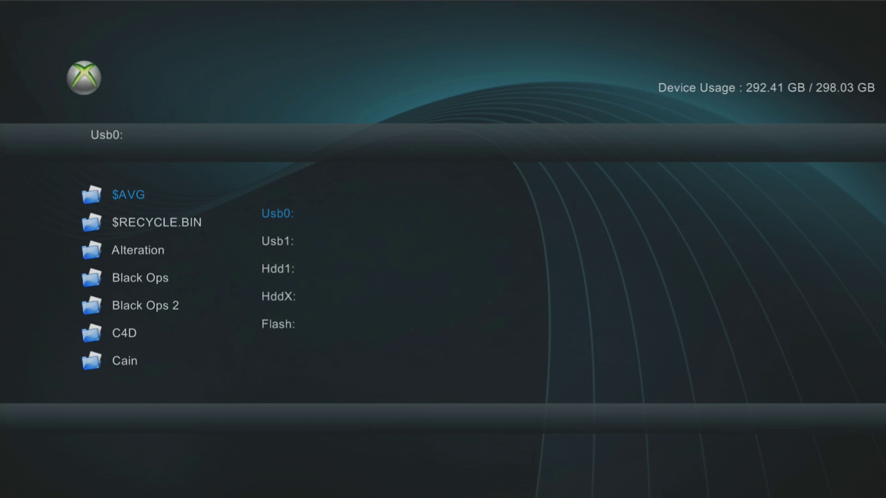
pyautogui.press('Down')
pyautogui.press('Return')
# - Launch Default.xex from the Simple 360 NAND Flasher folder and start the NAND dump with Rawdump v1
pyautogui.press('Down')
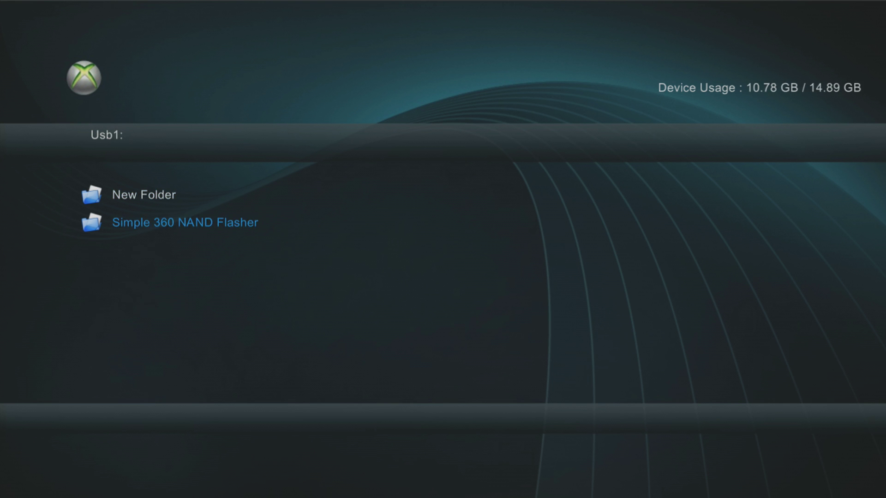
pyautogui.press('Return')
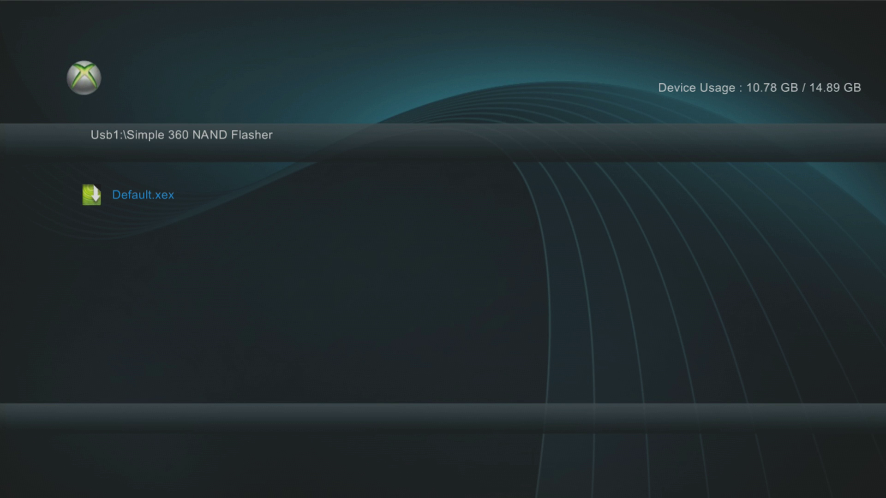
pyautogui.press('Return')
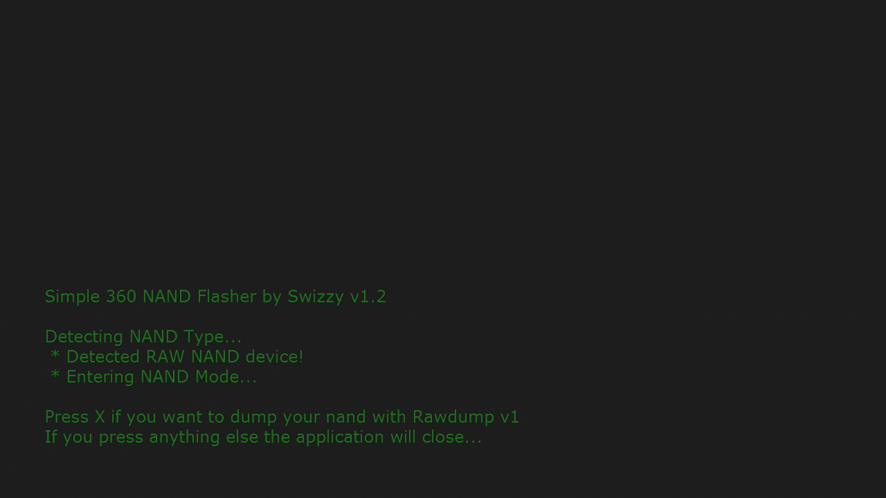
pyautogui.press('x')
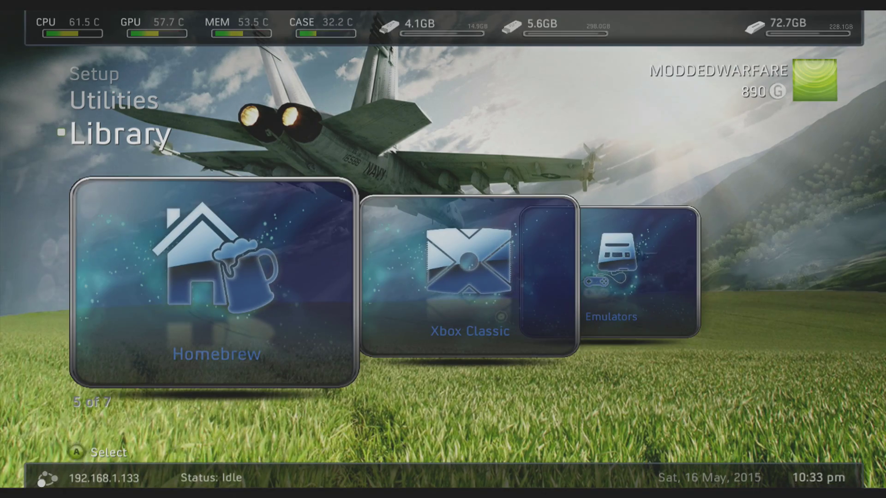
# - Open the Homebrew section of the Library, find XeXMenu and launch it
pyautogui.press('Return')
pyautogui.press('Right')
pyautogui.press('Right')
pyautogui.press('Right')
pyautogui.press('Right')
pyautogui.press('Right')
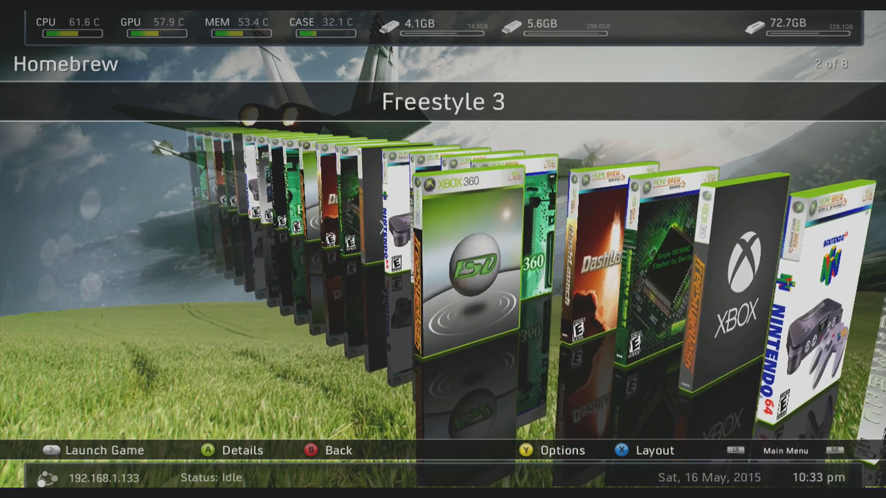
pyautogui.press('Right')
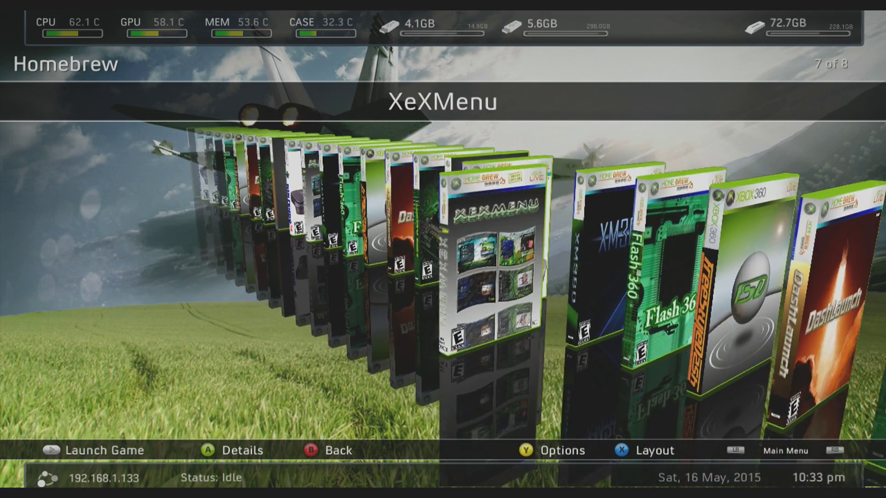
pyautogui.press('Return')
pyautogui.press('Return')
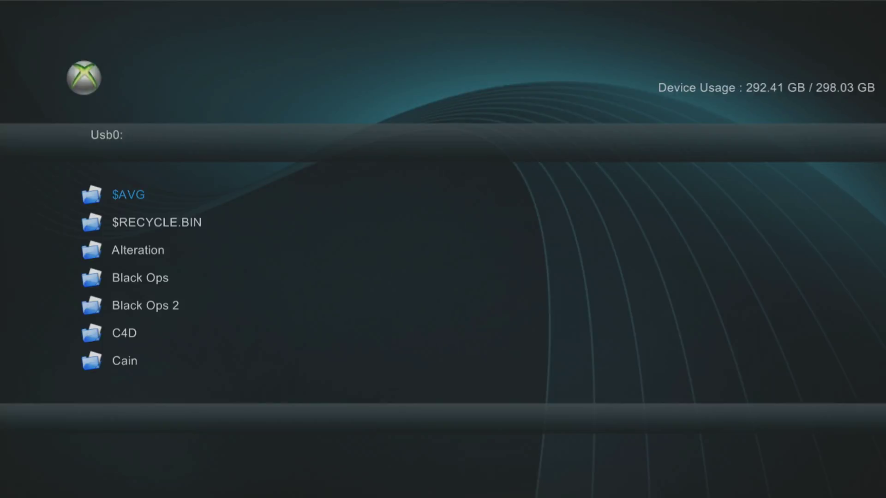
# - Switch XeXMenu to the Usb1: device and check the Simple 360 NAND Flasher folder for the flashdmp.bin dump
pyautogui.press('y')
pyautogui.press('Down')
pyautogui.press('Return')
pyautogui.press('Down')
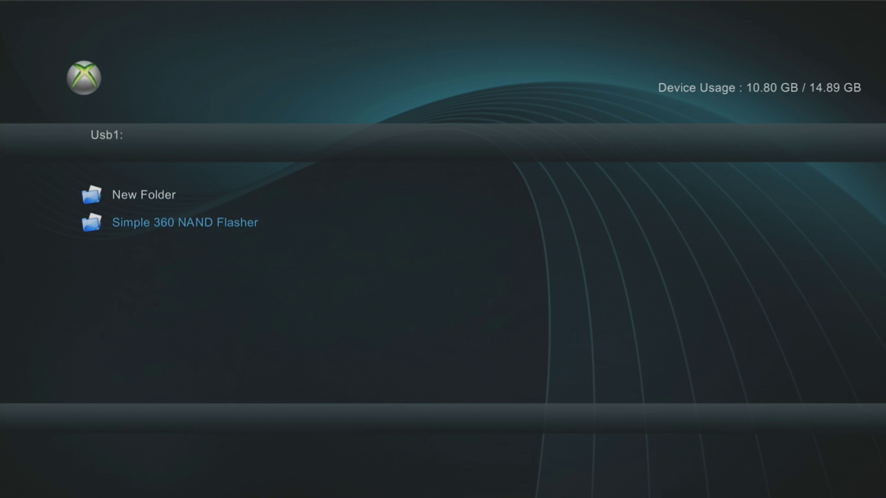
pyautogui.press('Return')
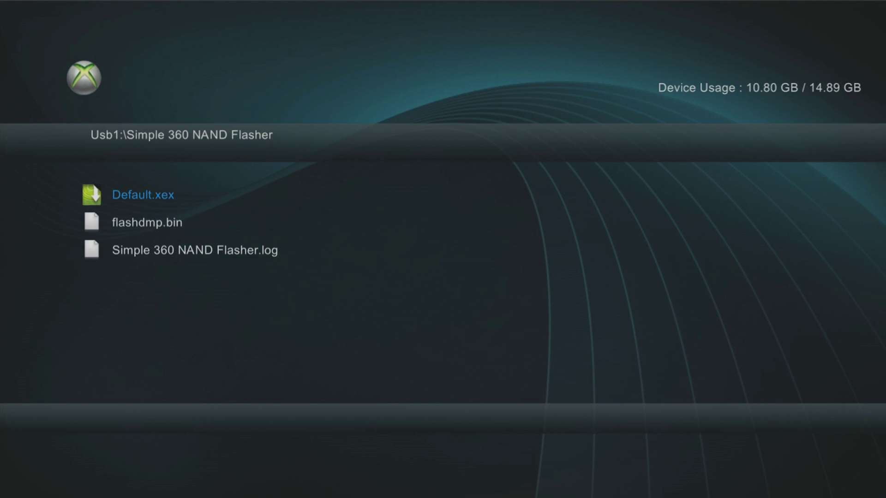
pyautogui.press('Down')
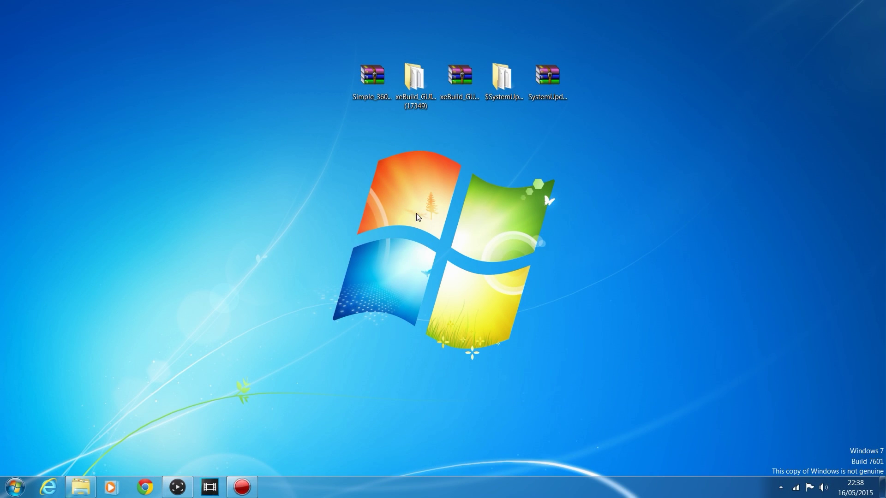
# - Switch to the Windows PC and open the Simple 360 NAND Flasher folder on the USB (I:) drive
pyautogui.click(14, 488)
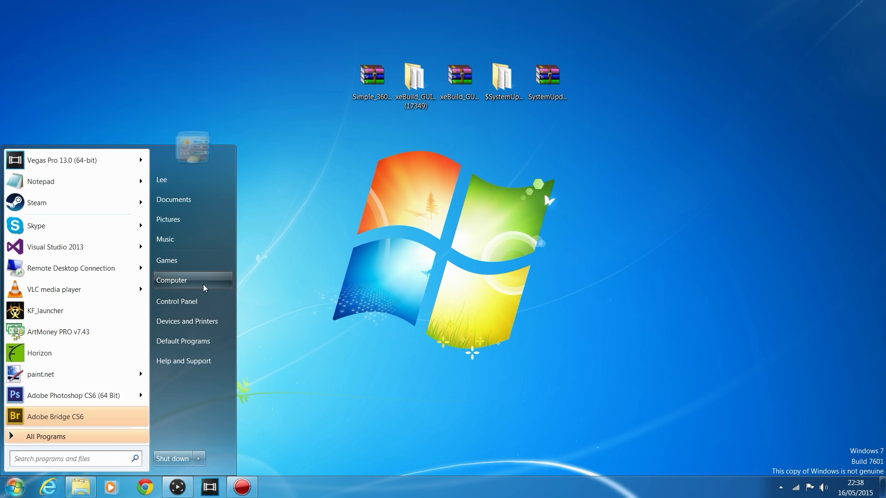
pyautogui.click(210, 280)
pyautogui.scroll(-2, 583, 286)
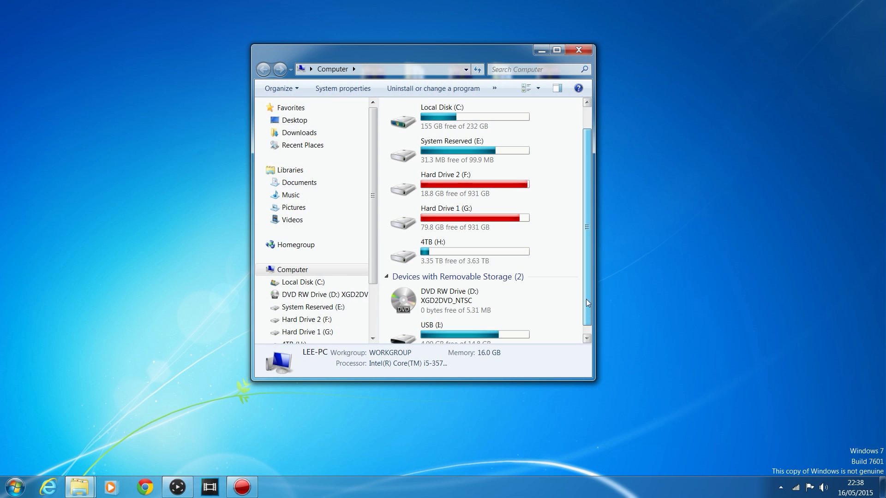
pyautogui.doubleClick(479, 323)
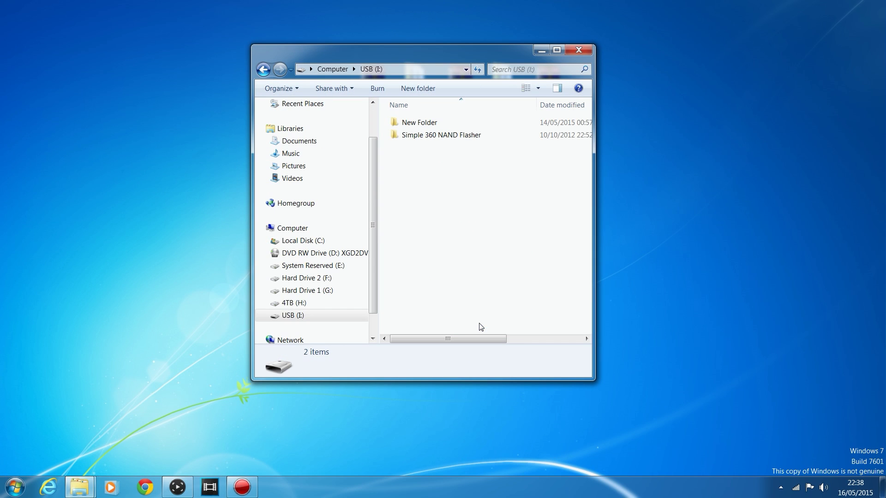
pyautogui.doubleClick(415, 137)
# - Copy flashdmp from the USB folder to the desktop, close the folder and line the file up with the other icons
pyautogui.moveTo(401, 51); pyautogui.dragTo(245, 118)
pyautogui.click(254, 201)
pyautogui.moveTo(255, 206); pyautogui.dragTo(601, 114)
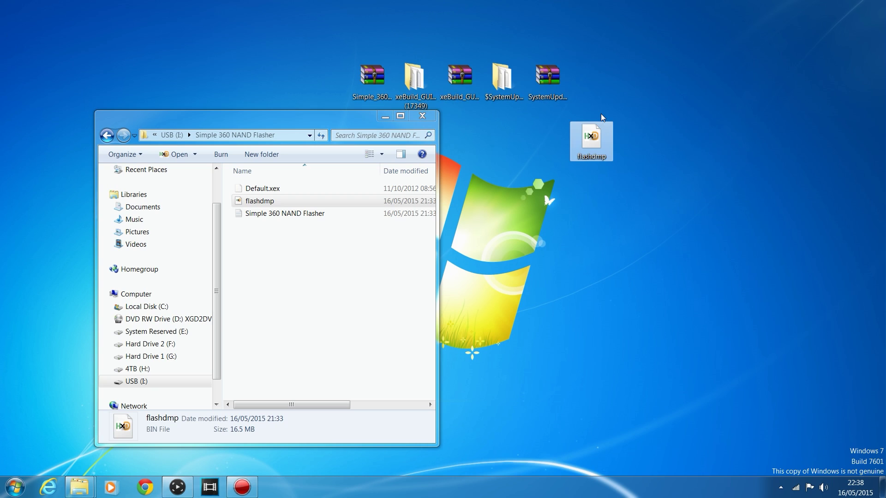
pyautogui.click(424, 117)
pyautogui.moveTo(598, 148); pyautogui.dragTo(616, 92)
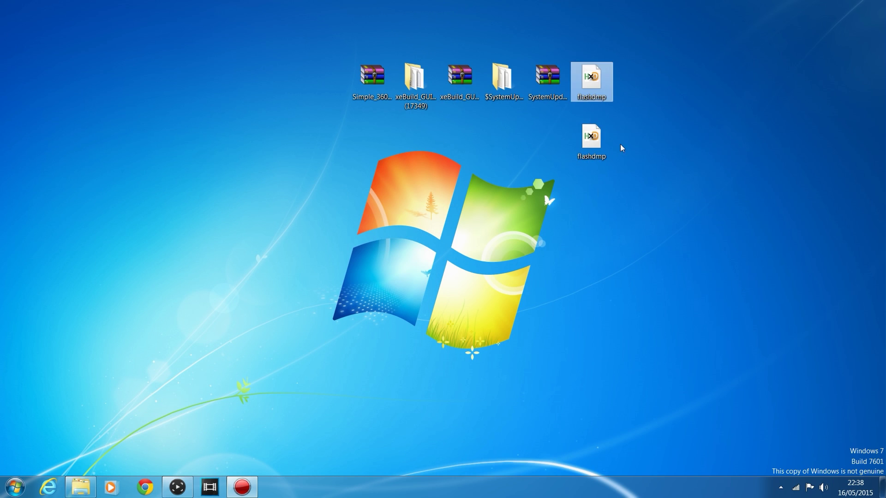
# - Inspect the contents of the xeBuild_GUI_17349.zip archive in WinRAR and close it
pyautogui.click(460, 80)
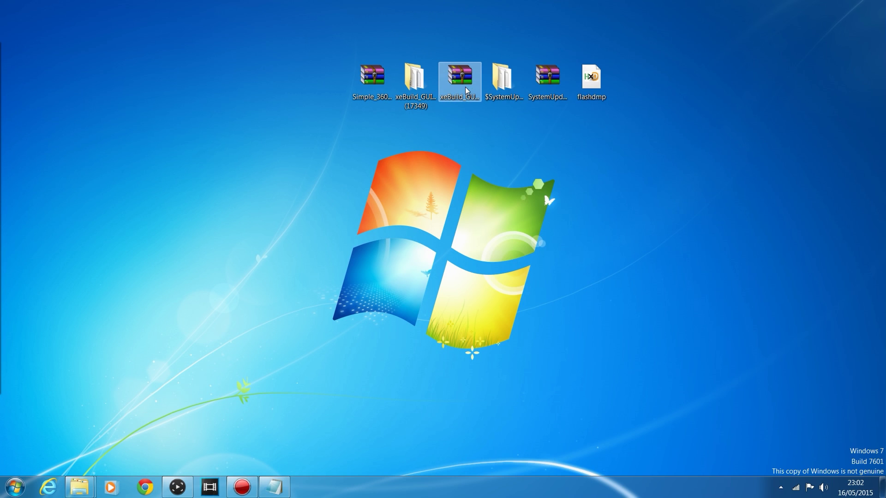
pyautogui.doubleClick(465, 87)
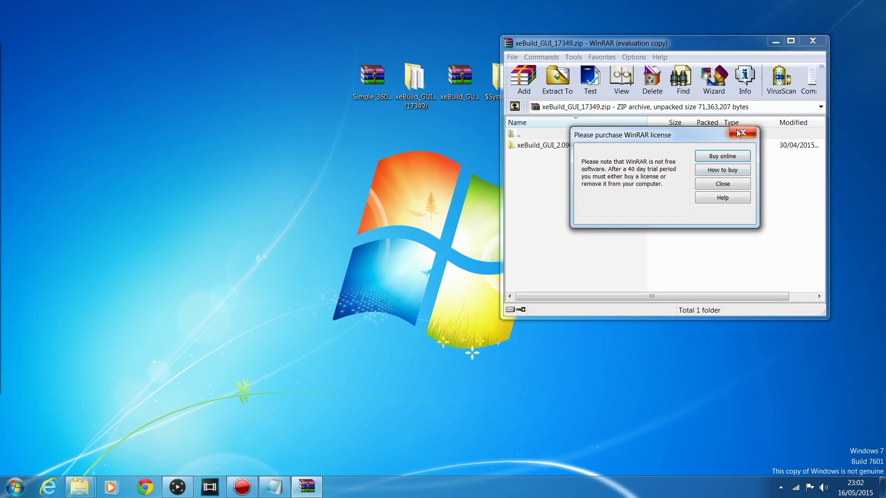
pyautogui.click(740, 134)
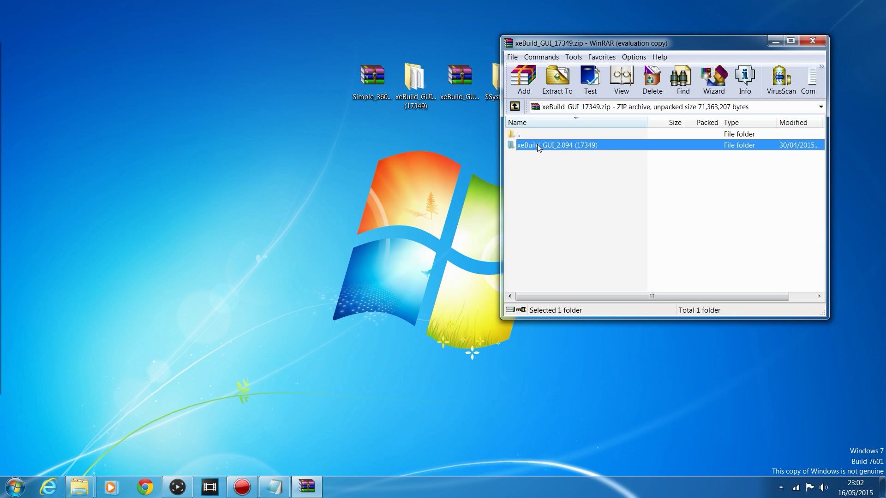
pyautogui.click(686, 200)
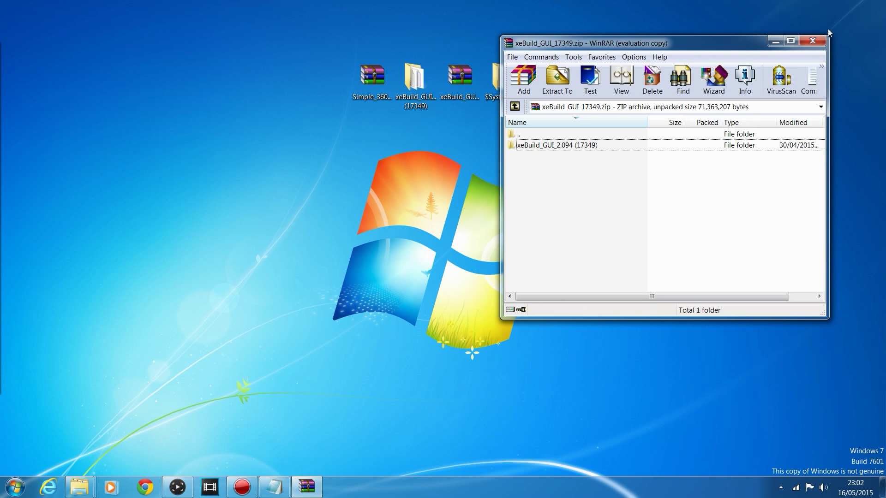
pyautogui.click(812, 41)
# - Launch xeBuild GUI from the extracted xeBuild_GUI_2.094 (17349) desktop folder and close the folder window
pyautogui.click(417, 97)
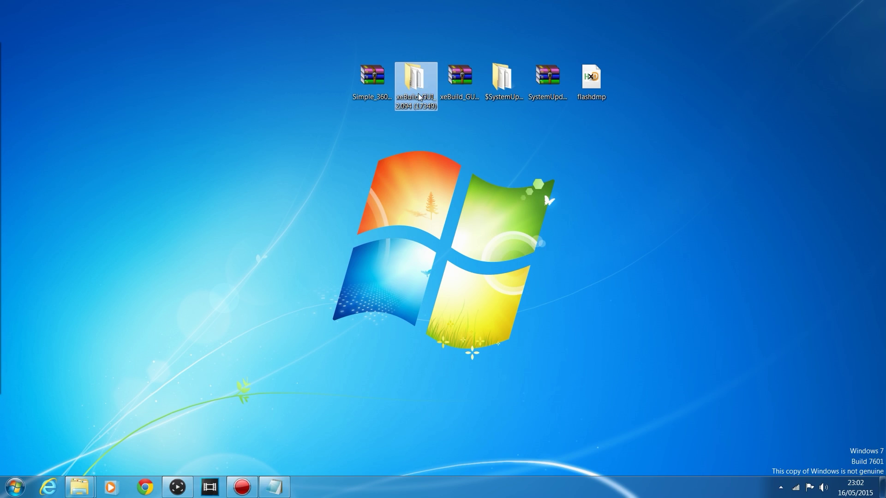
pyautogui.doubleClick(419, 97)
pyautogui.doubleClick(377, 231)
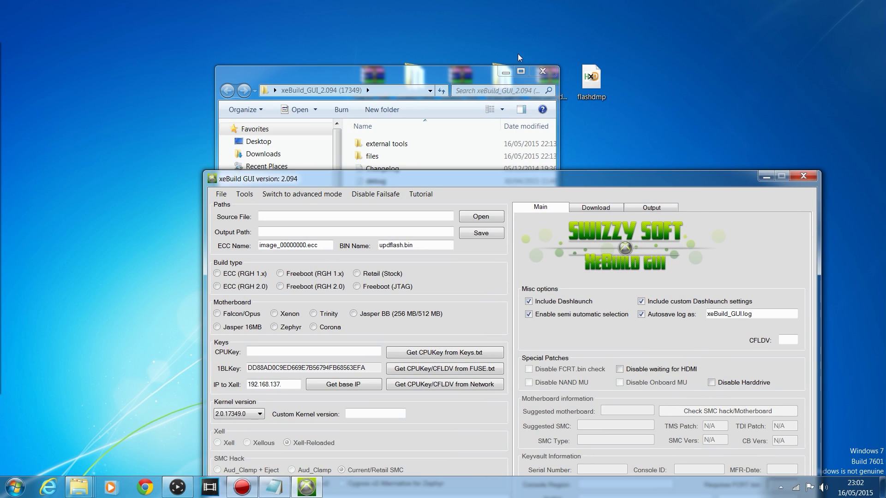
pyautogui.click(543, 71)
pyautogui.moveTo(530, 177); pyautogui.dragTo(514, 53)
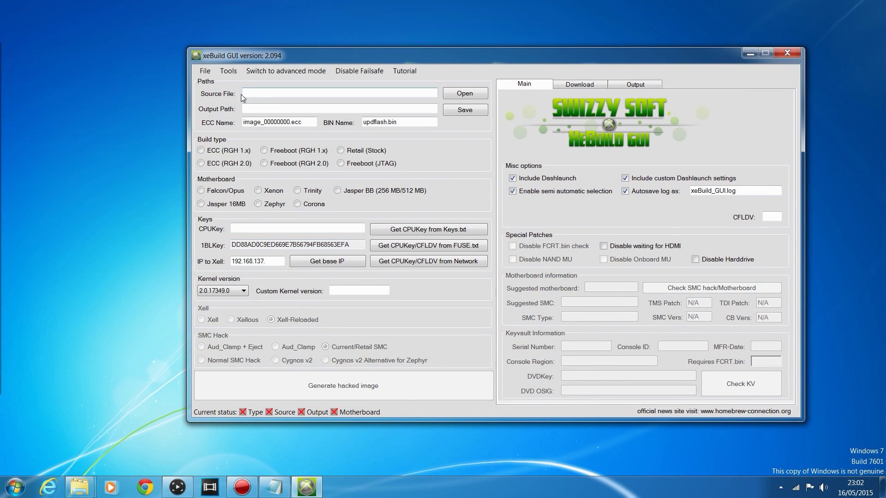
# - Load the desktop file flashdmp.bin as the source NAND dump in xeBuild GUI
pyautogui.click(482, 94)
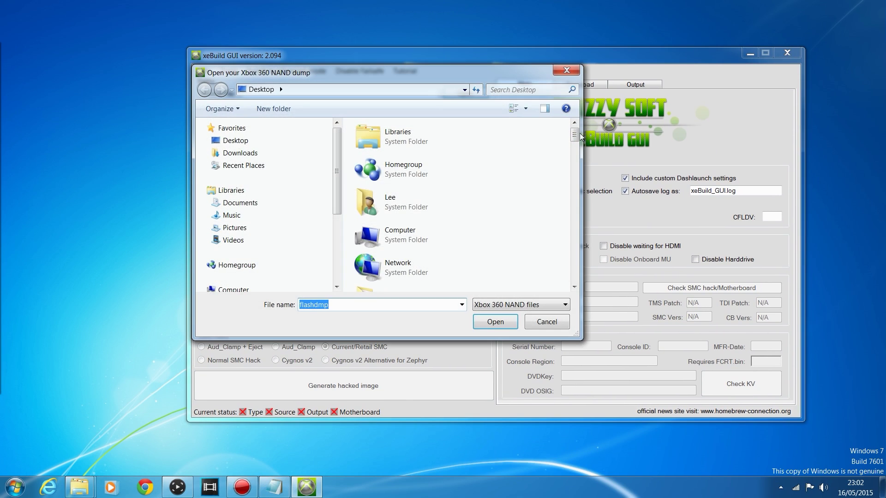
pyautogui.moveTo(580, 136); pyautogui.dragTo(572, 260)
pyautogui.click(368, 206)
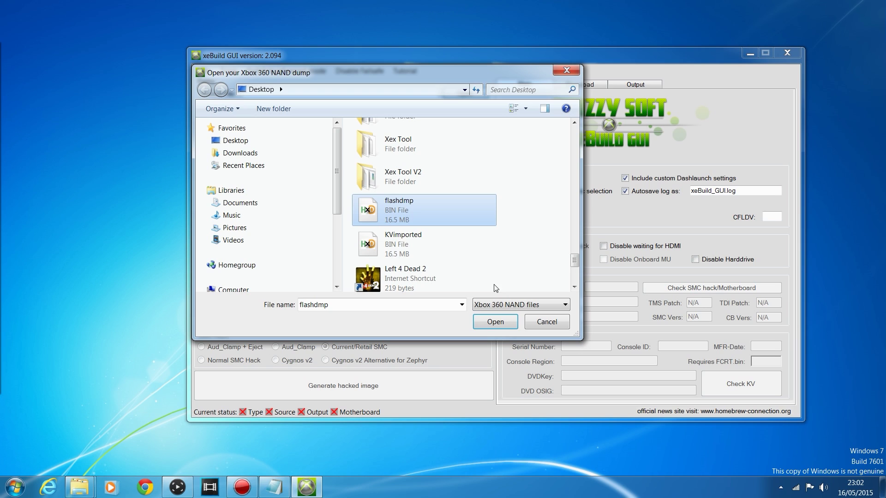
pyautogui.click(508, 323)
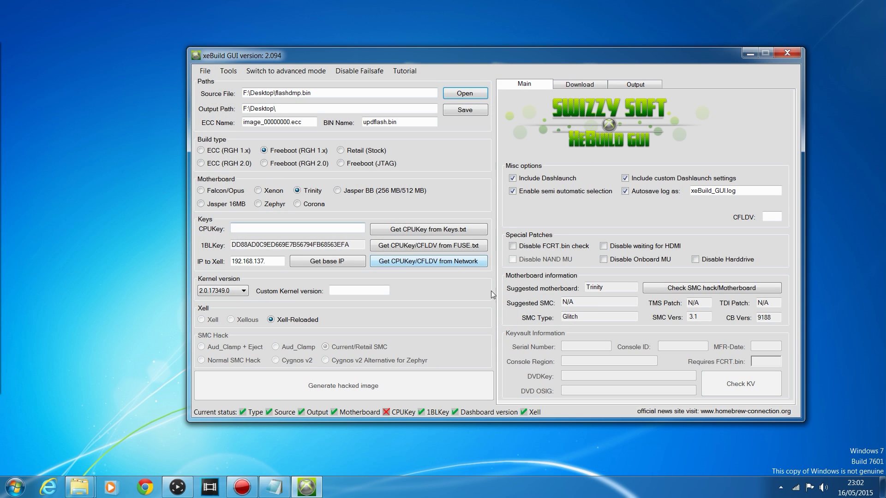
pyautogui.moveTo(318, 59)
pyautogui.mouseDown()
pyautogui.moveTo(329, 57)
pyautogui.moveTo(322, 60)
pyautogui.mouseUp()
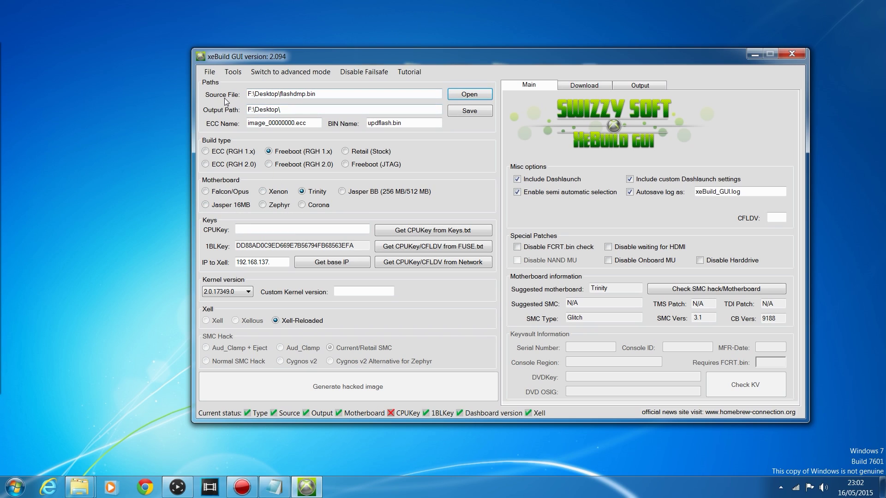
pyautogui.click(330, 92)
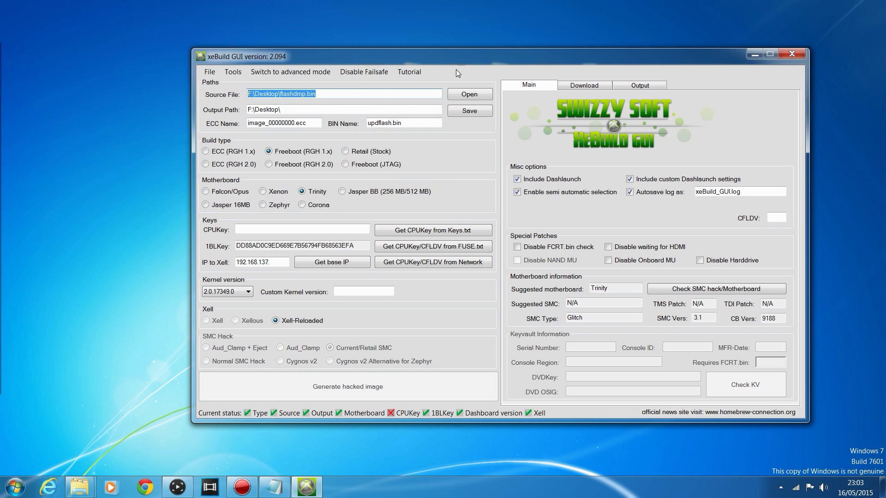
pyautogui.moveTo(455, 60); pyautogui.dragTo(450, 57)
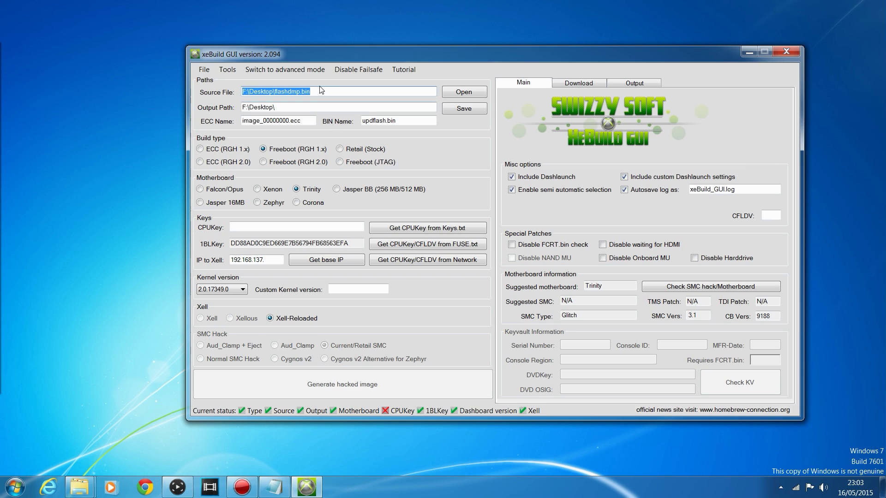
pyautogui.click(330, 91)
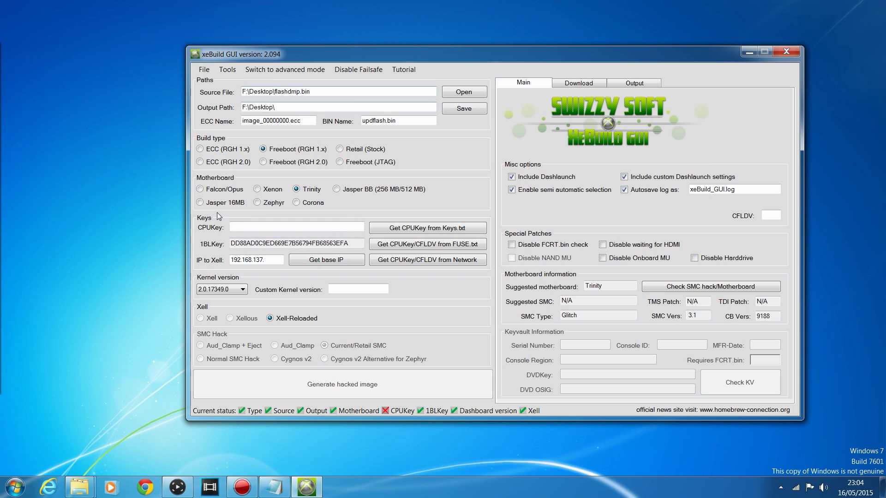
# - Look up the CPU key in the Nand Info text file and return to xeBuild GUI's CPUKey field
pyautogui.click(258, 225)
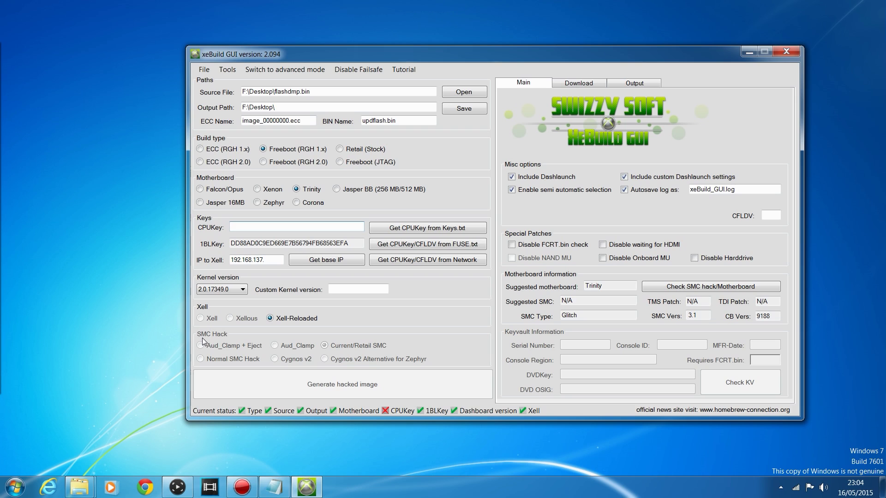
pyautogui.click(272, 484)
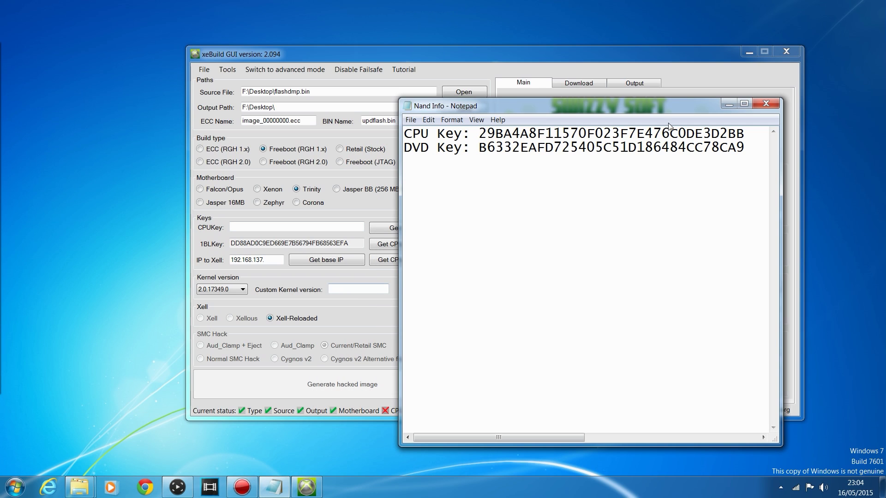
pyautogui.doubleClick(598, 134)
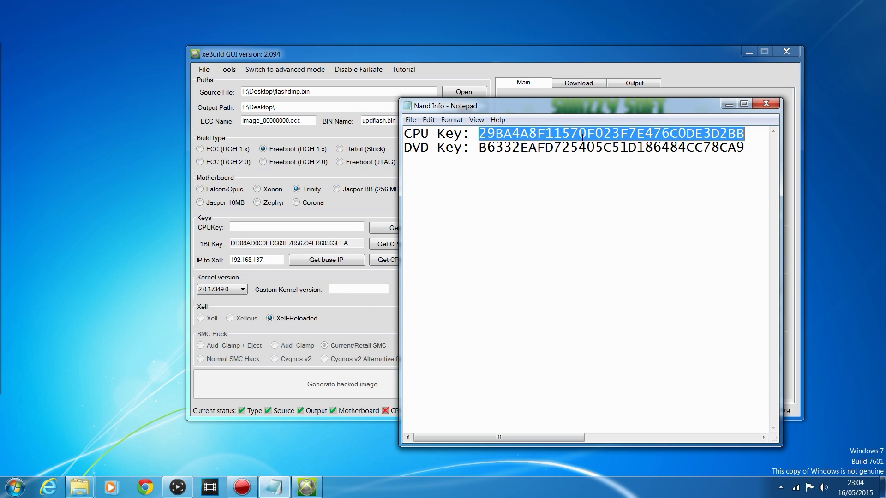
pyautogui.click(257, 225)
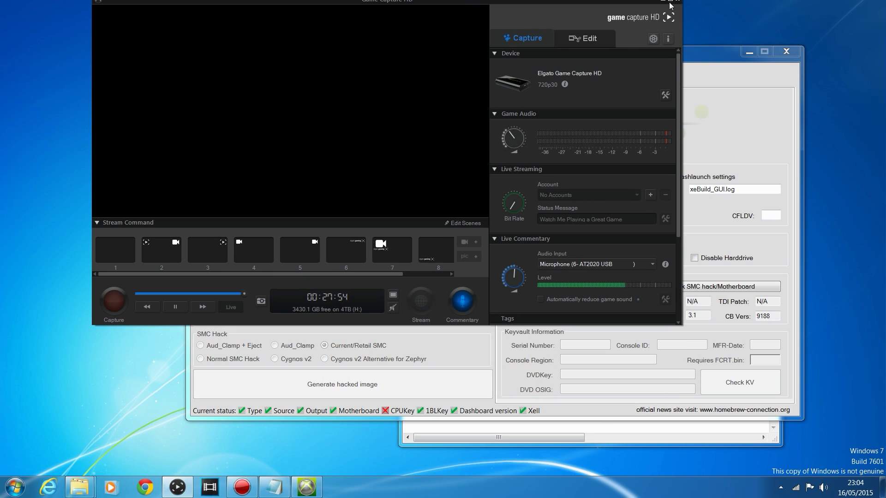
# - Enlarge the Game Capture HD window and place xeBuild GUI beside the console's Xell network details
pyautogui.click(670, 4)
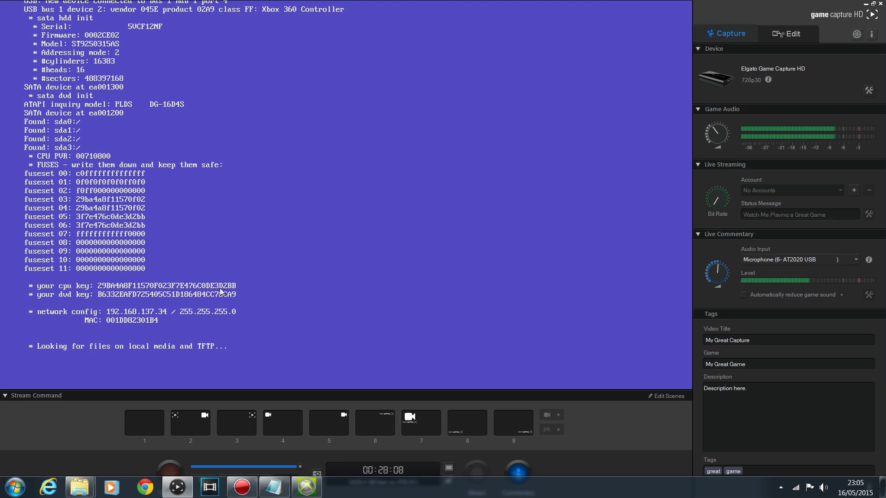
pyautogui.click(308, 487)
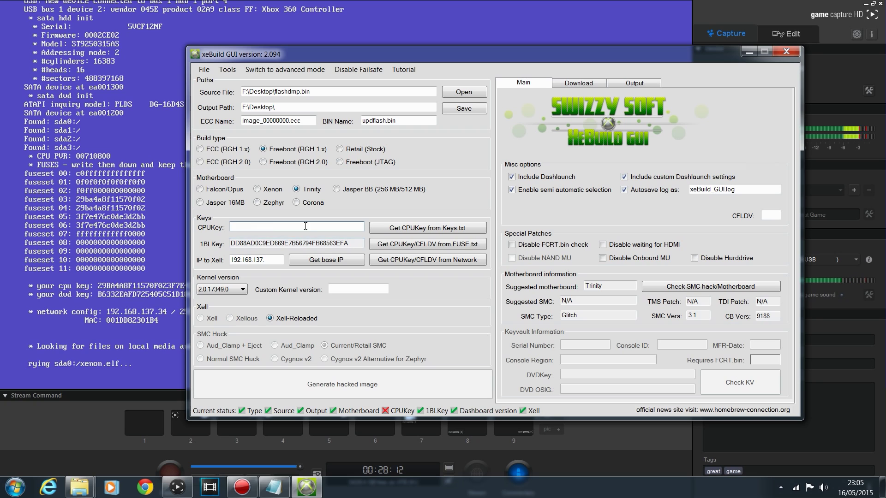
pyautogui.moveTo(285, 58); pyautogui.dragTo(360, 61)
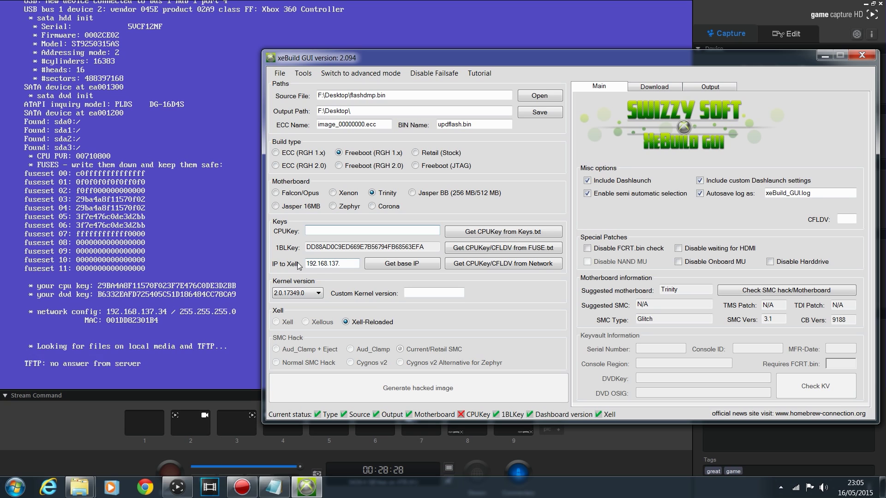
# - Complete the IP to Xell address in xeBuild GUI as 192.168.137.34
pyautogui.click(354, 264)
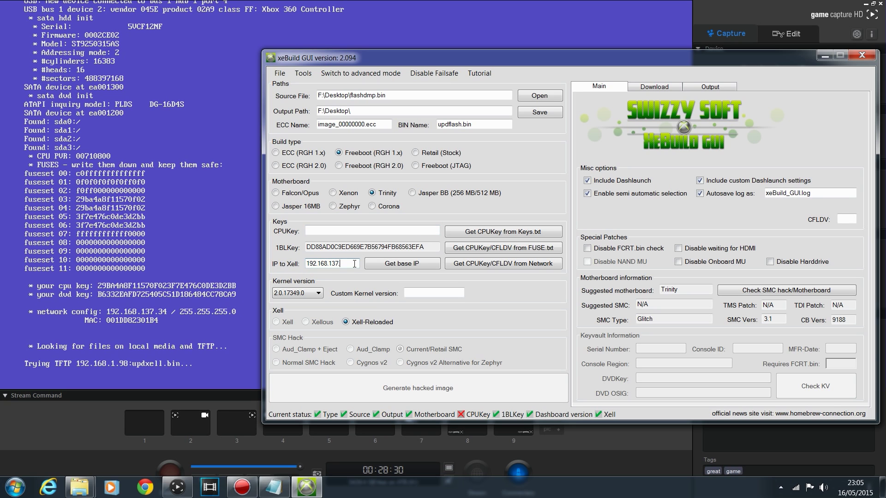
pyautogui.write('34')
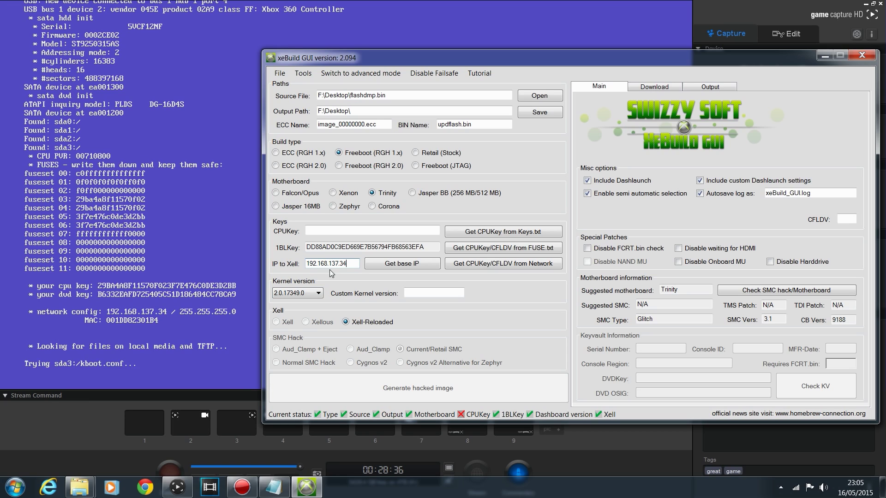
pyautogui.hotkey('ctrl', 'a')
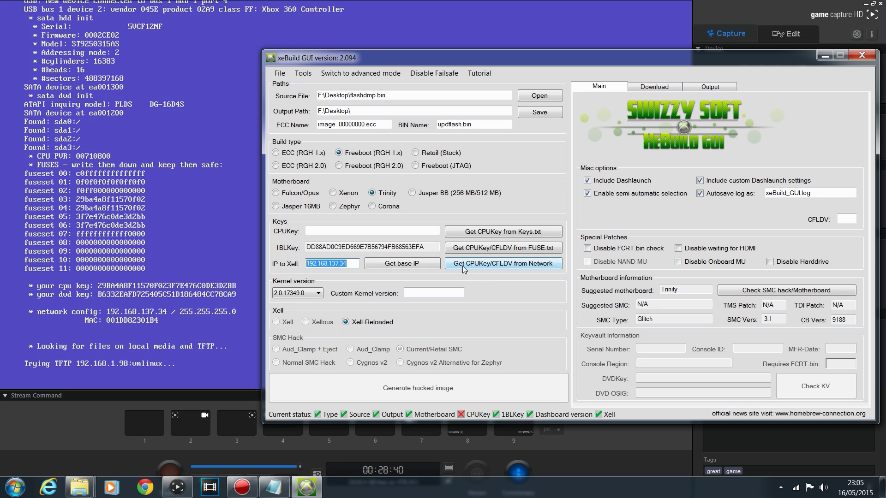
# - Retrieve the CPU key and CFLDV from the console over the network and compare the CPUKey field with the key shown in Xell
pyautogui.click(532, 263)
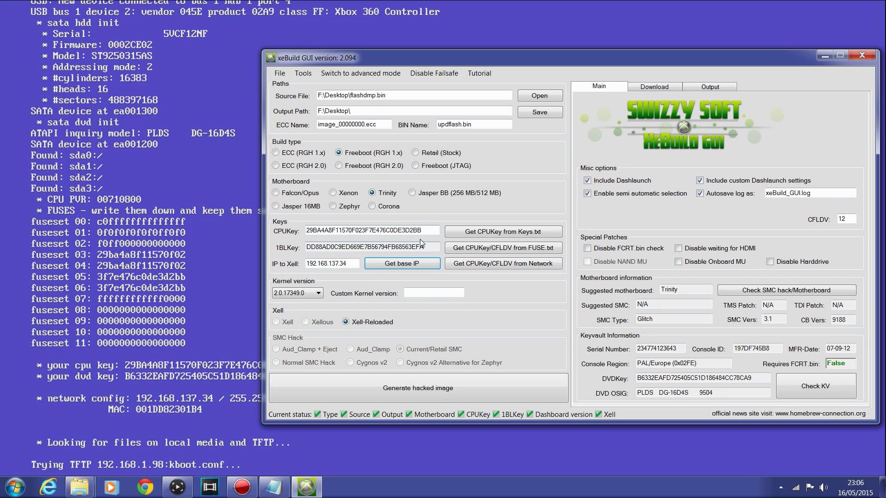
pyautogui.moveTo(423, 230)
pyautogui.mouseDown()
pyautogui.moveTo(336, 230)
pyautogui.moveTo(427, 223)
pyautogui.mouseUp()
pyautogui.doubleClick(427, 224)
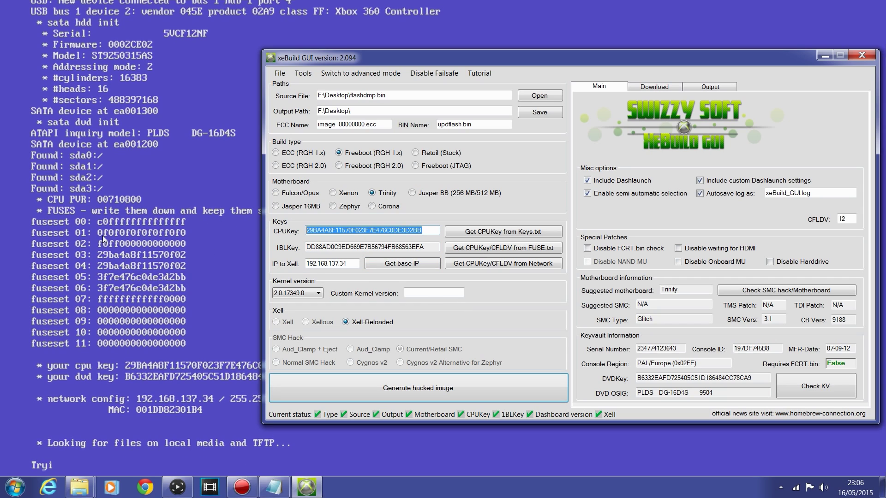
pyautogui.moveTo(433, 53); pyautogui.dragTo(421, 74)
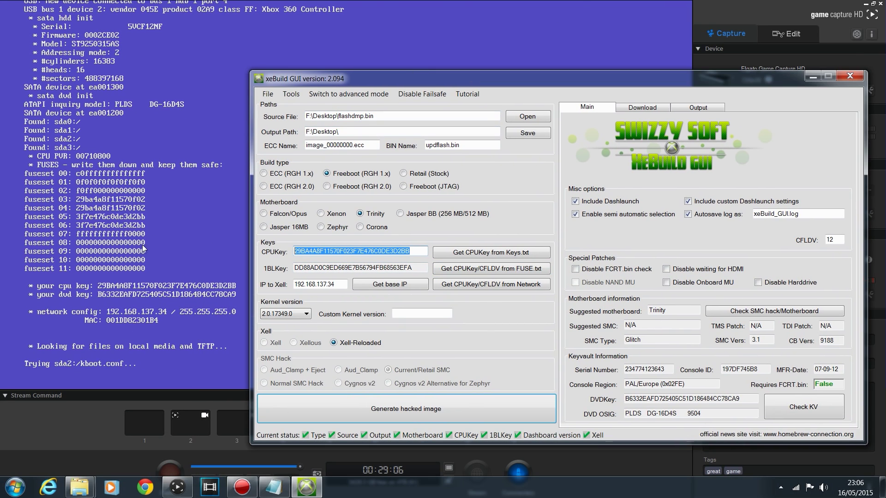
pyautogui.moveTo(410, 252); pyautogui.dragTo(292, 252)
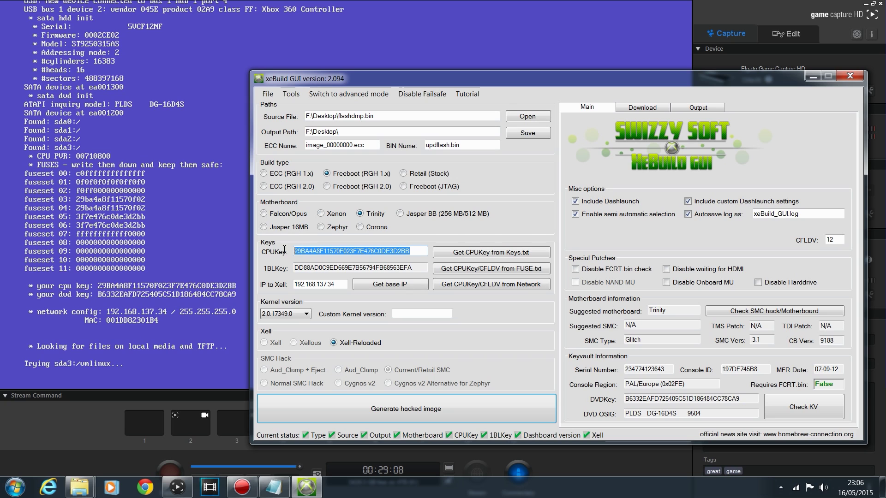
pyautogui.click(417, 252)
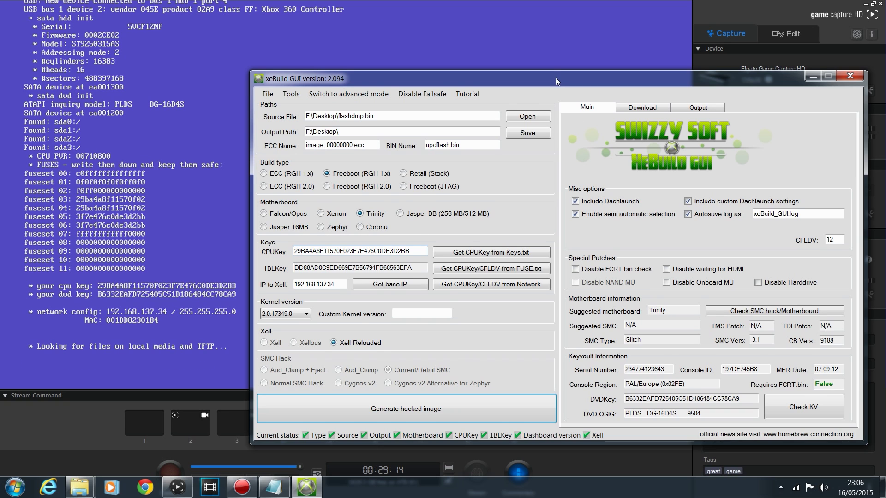
# - Clear the Game Capture HD window out of the way and reposition xeBuild GUI over the desktop
pyautogui.click(813, 75)
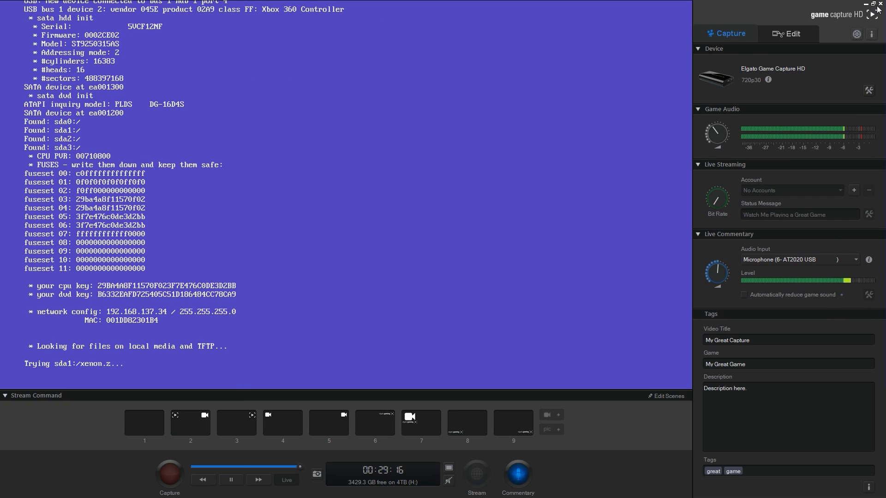
pyautogui.moveTo(769, 8); pyautogui.dragTo(553, 4)
pyautogui.click(663, 1)
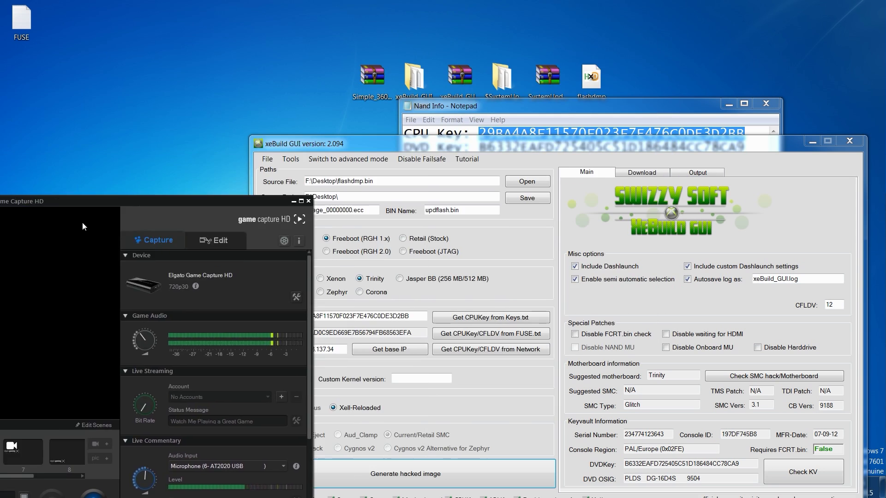
pyautogui.moveTo(726, 140); pyautogui.dragTo(609, 47)
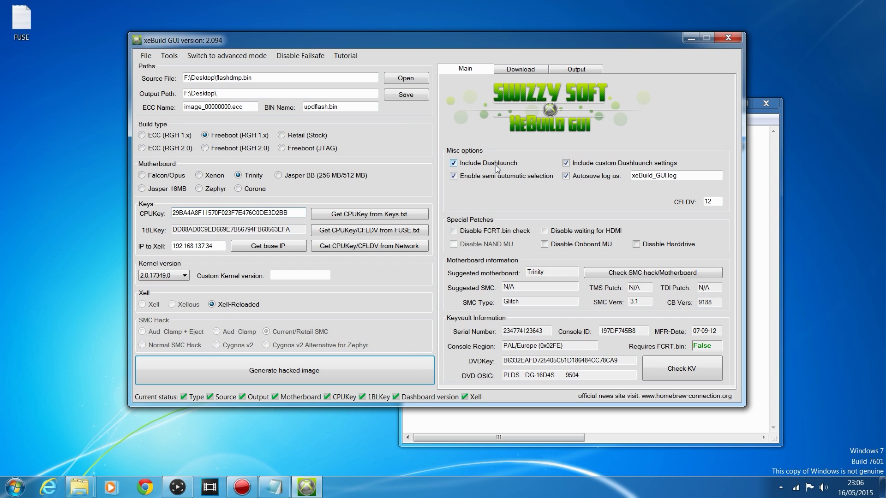
# - Enable the Disable FCRT.bin check patch, run the keyvault check and highlight the DVDKey value
pyautogui.click(471, 233)
pyautogui.click(684, 372)
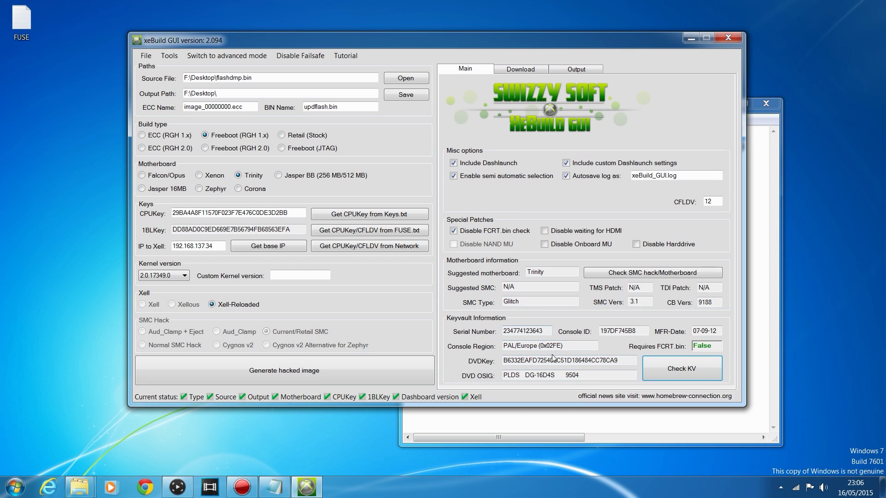
pyautogui.doubleClick(604, 361)
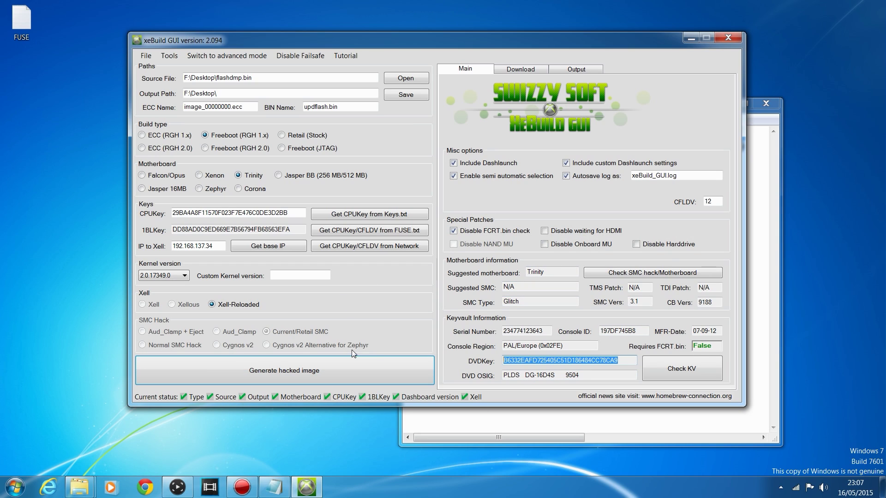
pyautogui.moveTo(351, 43)
pyautogui.mouseDown()
pyautogui.moveTo(375, 44)
pyautogui.moveTo(367, 43)
pyautogui.mouseUp()
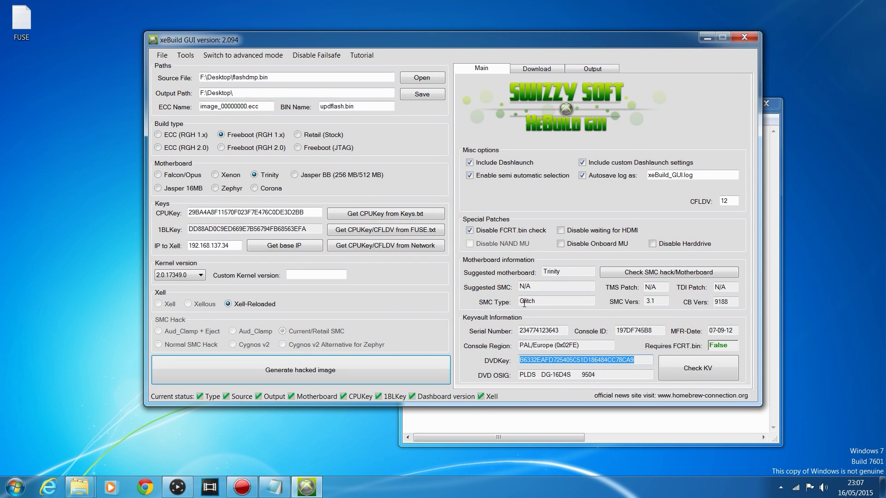
# - Generate the hacked image, keep xeBuild GUI open with its log intact, and minimize it
pyautogui.click(339, 375)
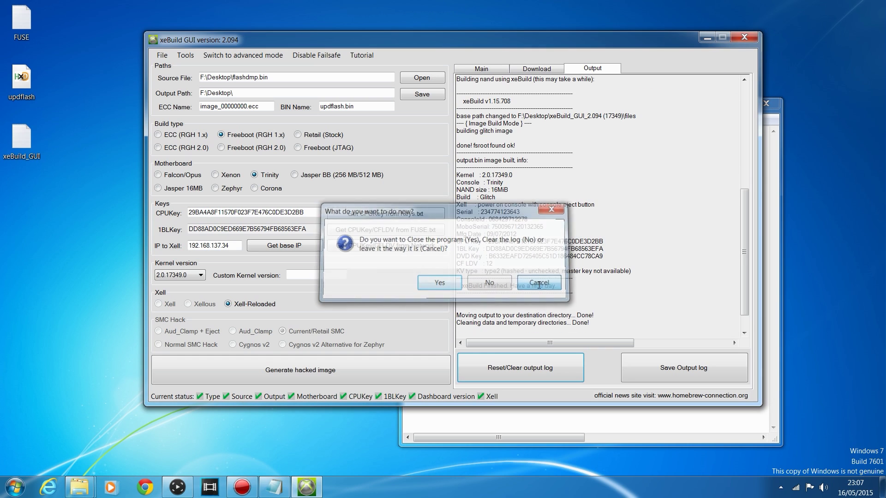
pyautogui.click(541, 283)
pyautogui.click(708, 38)
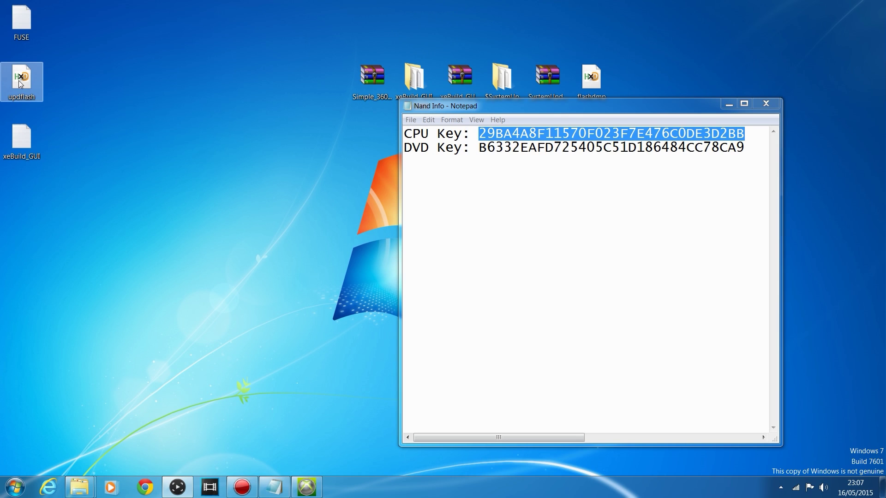
# - Close the Nand Info text file and place the updflash file beside flashdmp on the desktop
pyautogui.moveTo(20, 82); pyautogui.dragTo(156, 28)
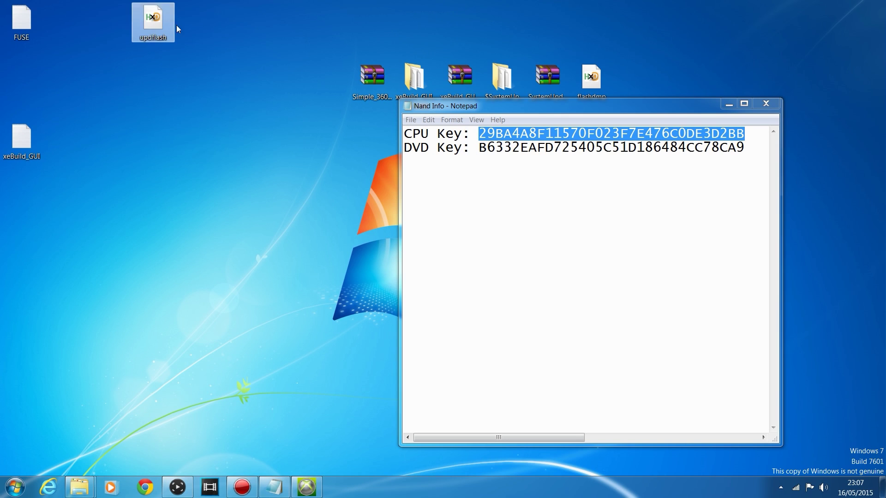
pyautogui.click(766, 104)
pyautogui.click(480, 254)
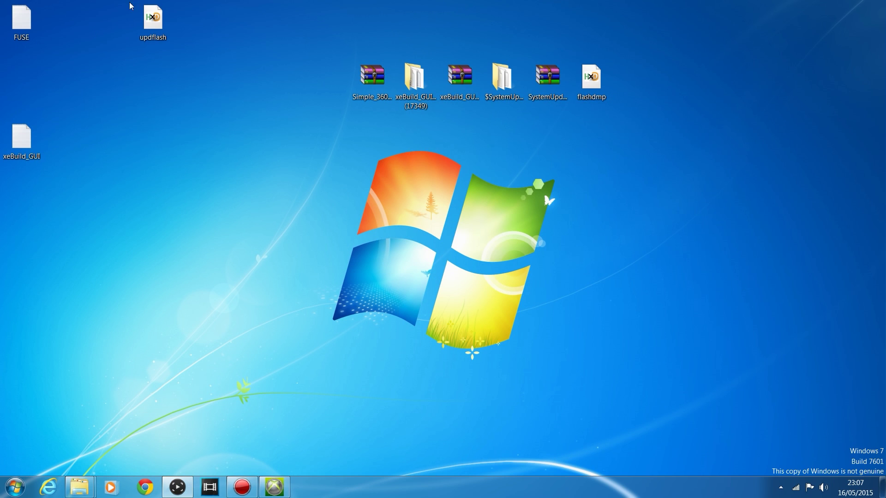
pyautogui.moveTo(153, 20); pyautogui.dragTo(632, 97)
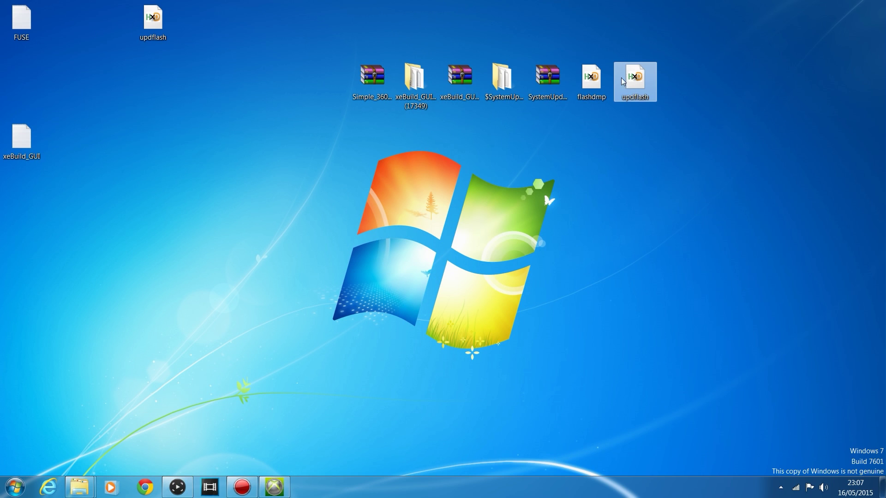
pyautogui.moveTo(595, 119); pyautogui.dragTo(603, 38)
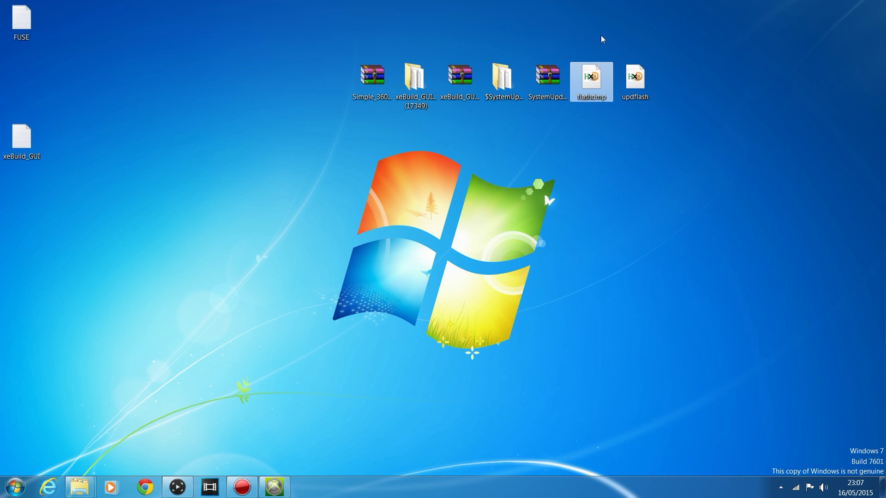
pyautogui.click(636, 72)
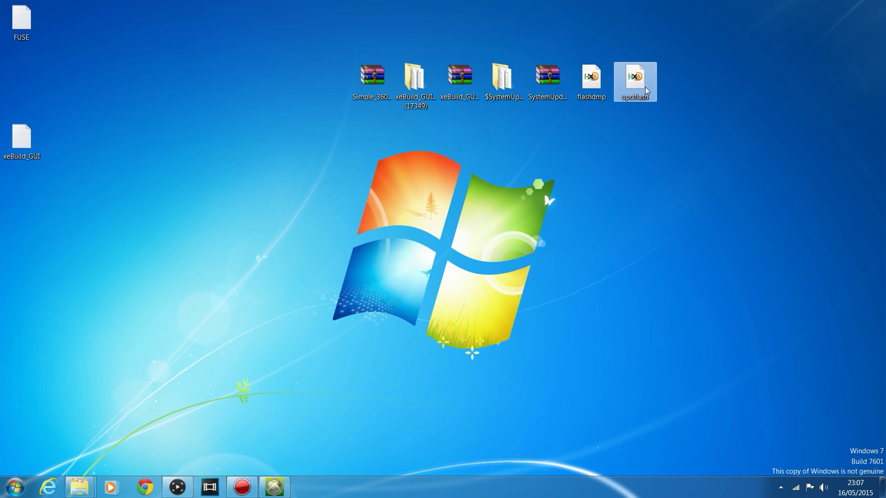
pyautogui.moveTo(641, 25); pyautogui.dragTo(640, 99)
pyautogui.click(604, 90)
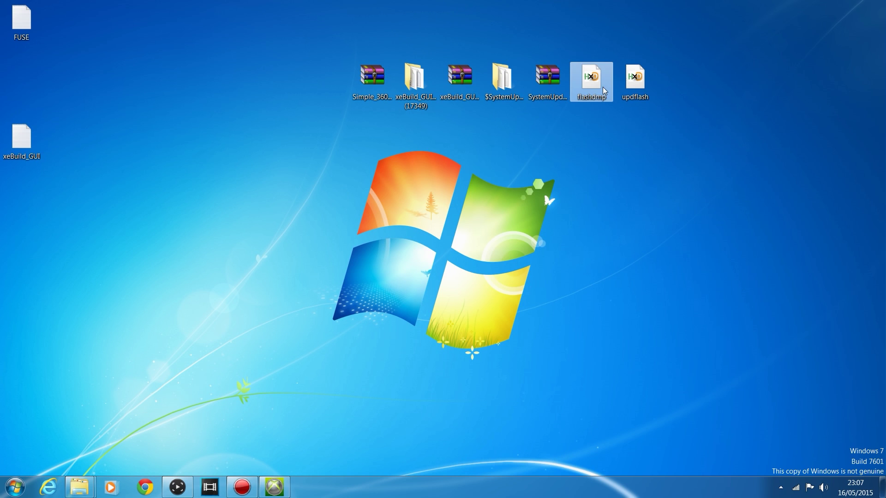
pyautogui.click(636, 85)
# - Open the Simple 360 NAND Flasher folder on the USB (I:) drive
pyautogui.click(16, 487)
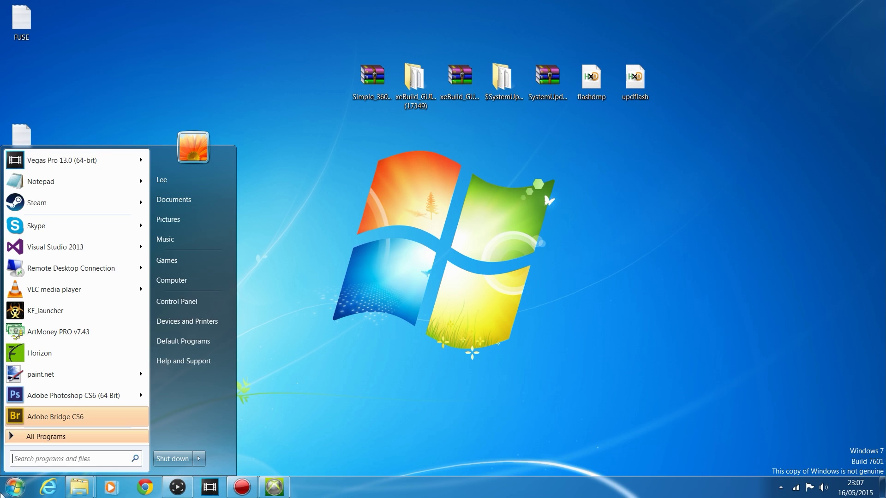
pyautogui.click(190, 281)
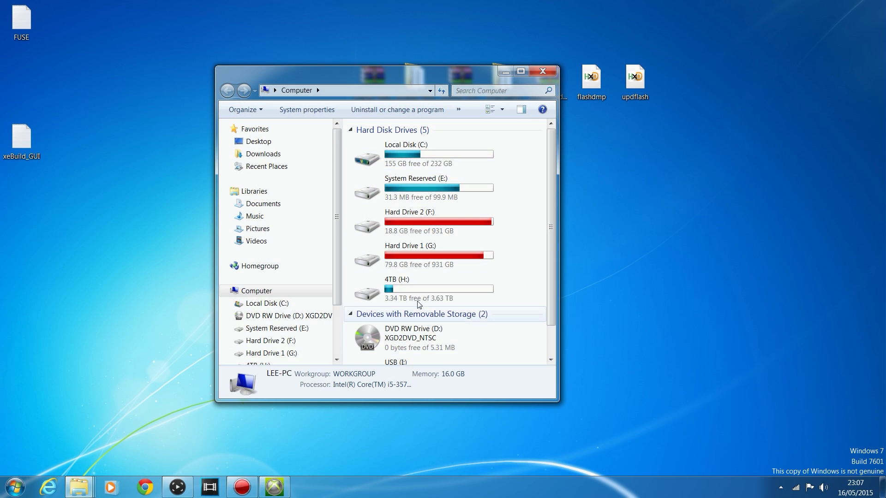
pyautogui.scroll(-1, 547, 260)
pyautogui.doubleClick(431, 358)
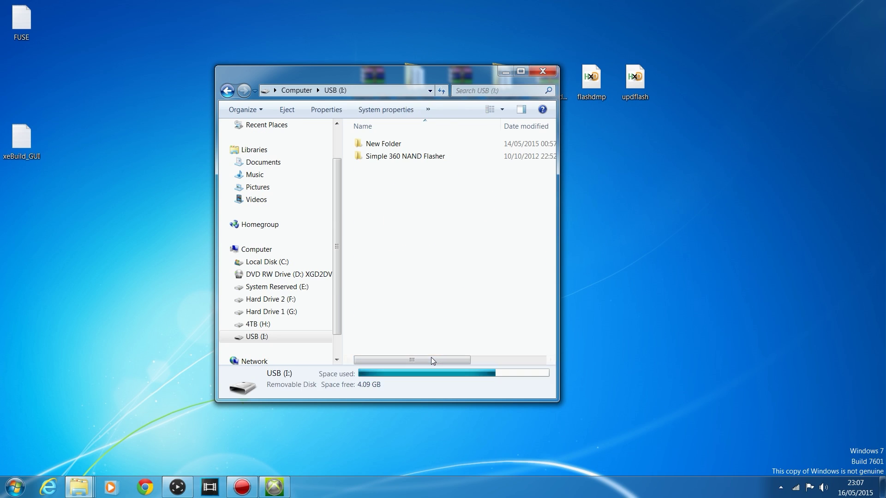
pyautogui.doubleClick(403, 159)
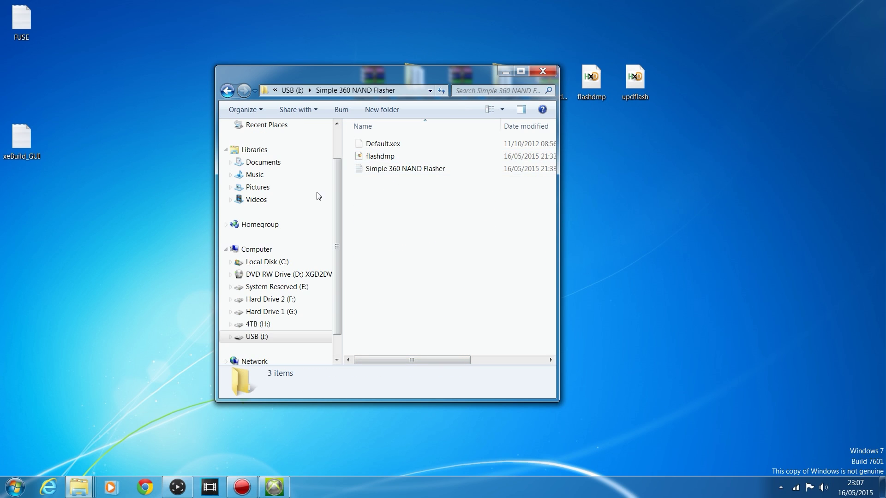
# - Permanently delete flashdmp from the USB drive's Simple 360 NAND Flasher folder
pyautogui.click(399, 159)
pyautogui.press('Delete')
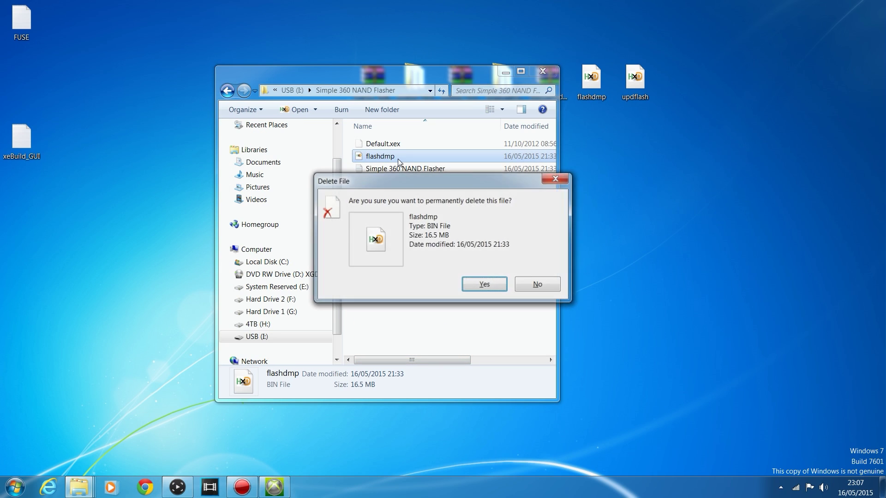
pyautogui.press('Return')
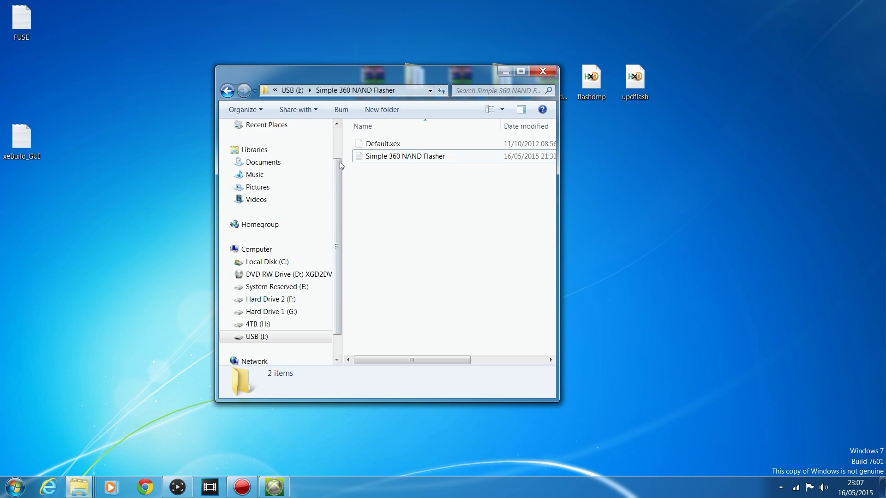
# - Copy updflash from the desktop into the USB drive's Simple 360 NAND Flasher folder and close the folder window
pyautogui.moveTo(353, 74); pyautogui.dragTo(324, 66)
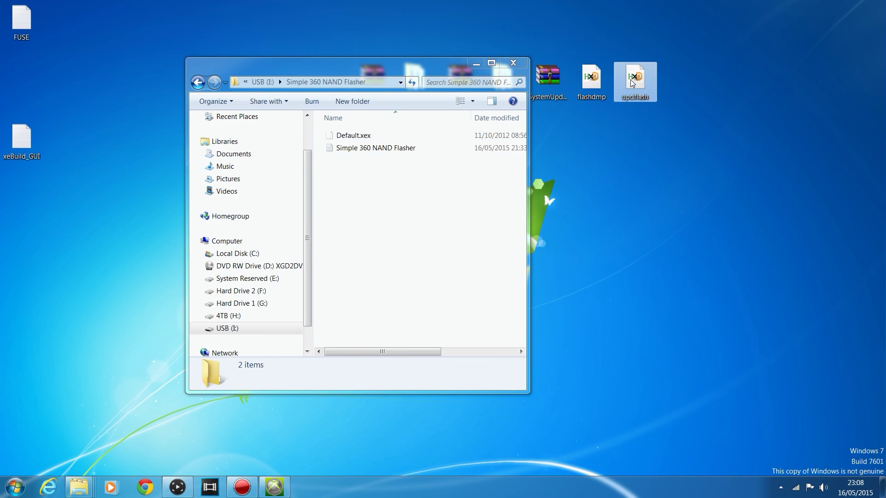
pyautogui.click(636, 83)
pyautogui.moveTo(637, 83); pyautogui.dragTo(358, 352)
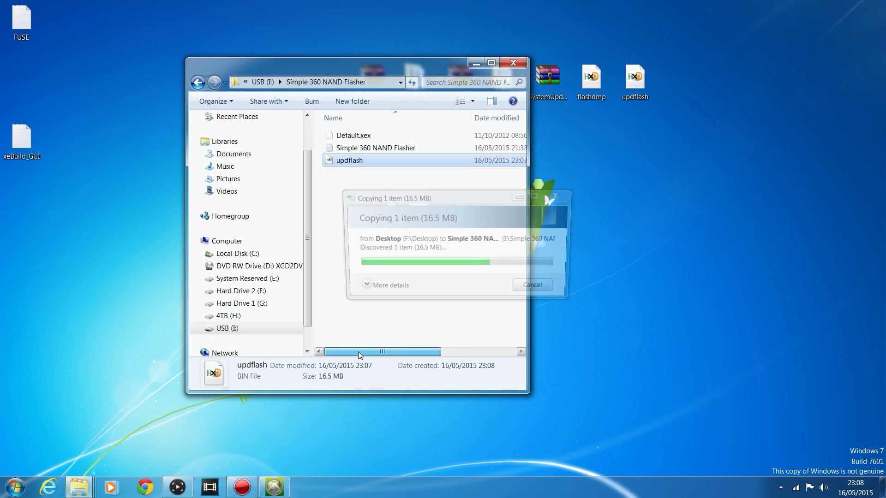
pyautogui.click(379, 197)
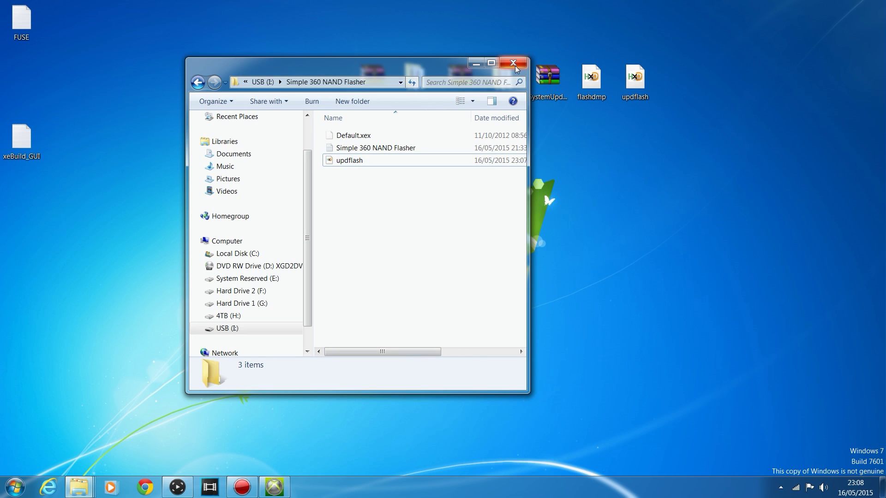
pyautogui.click(513, 63)
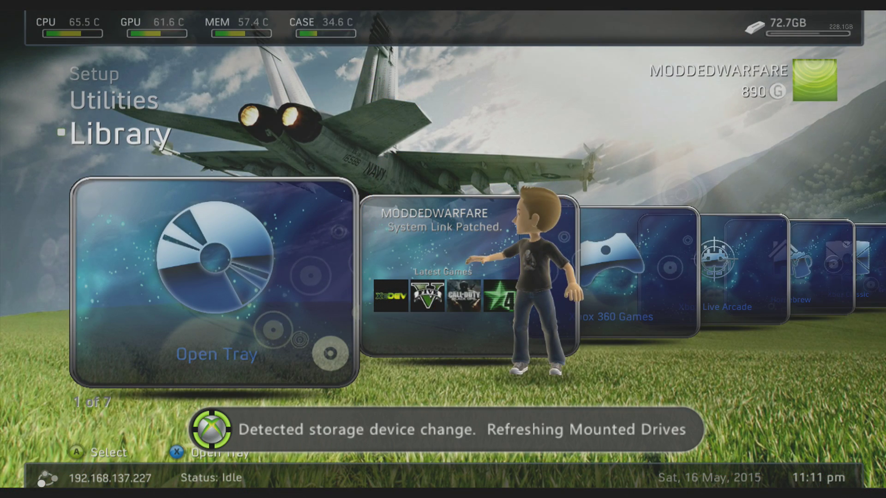
# - Switch to the console's Freestyle dashboard, open the Homebrew library and launch XeXMenu
pyautogui.press('Right')
pyautogui.press('Right')
pyautogui.press('Right')
pyautogui.press('Right')
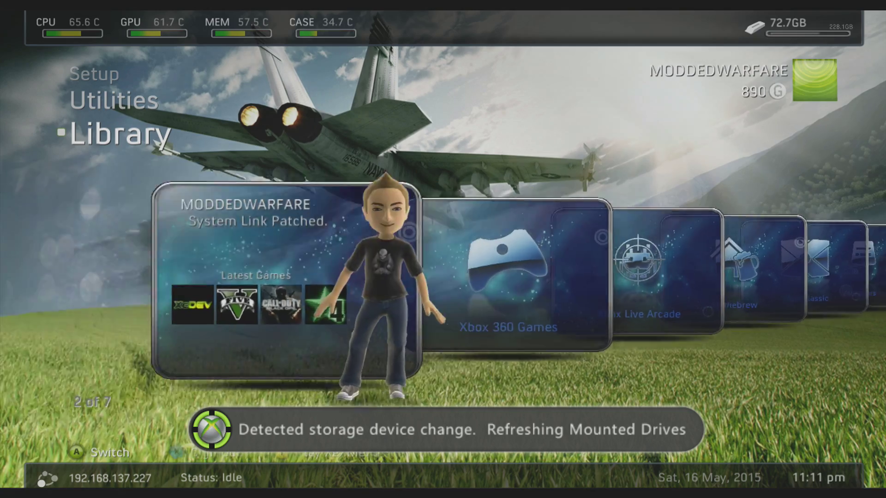
pyautogui.press('Return')
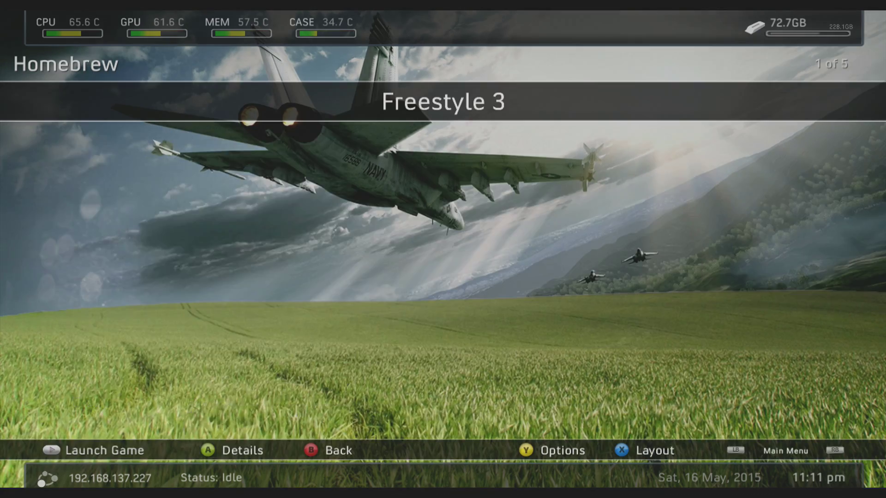
pyautogui.press('Return')
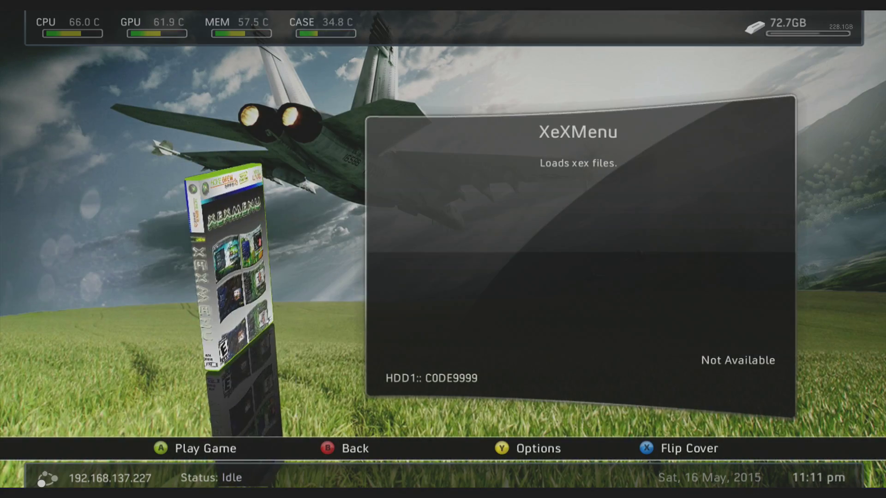
pyautogui.press('Return')
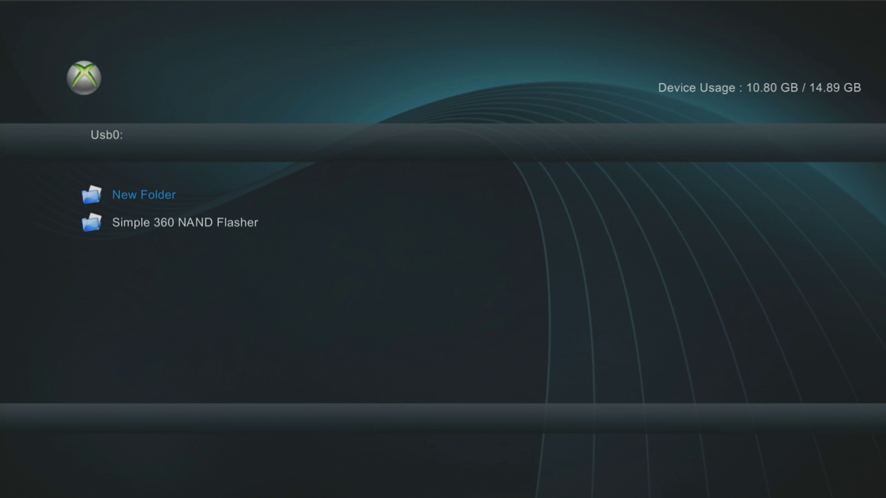
# - Open the Simple 360 NAND Flasher folder on Usb0 in XeXMenu
pyautogui.press('Down')
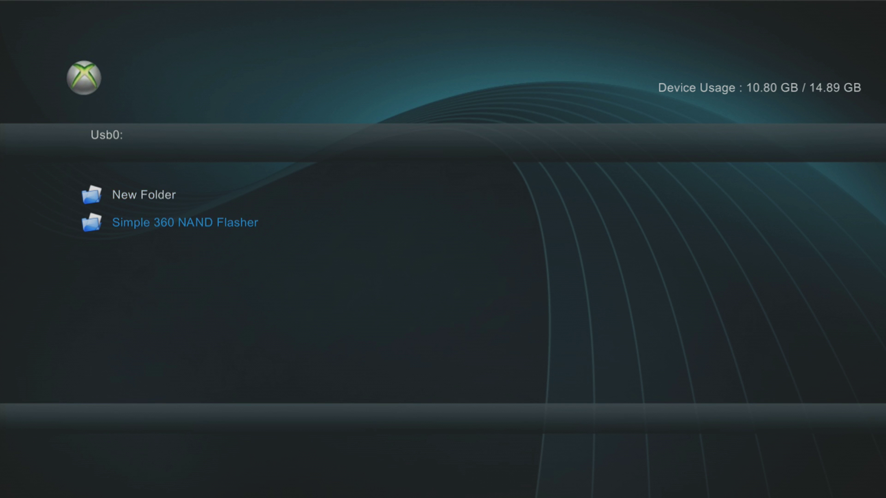
pyautogui.press('Return')
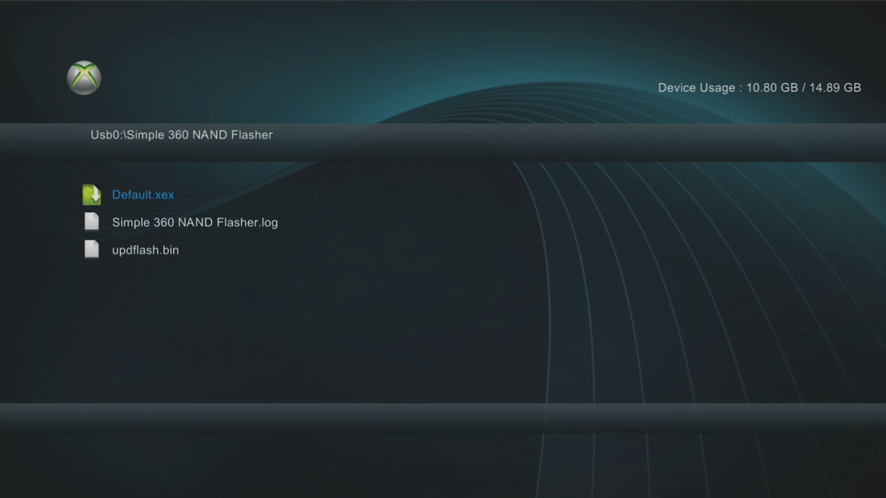
# - Launch Default.xex from the Simple 360 NAND Flasher folder
pyautogui.press('Return')
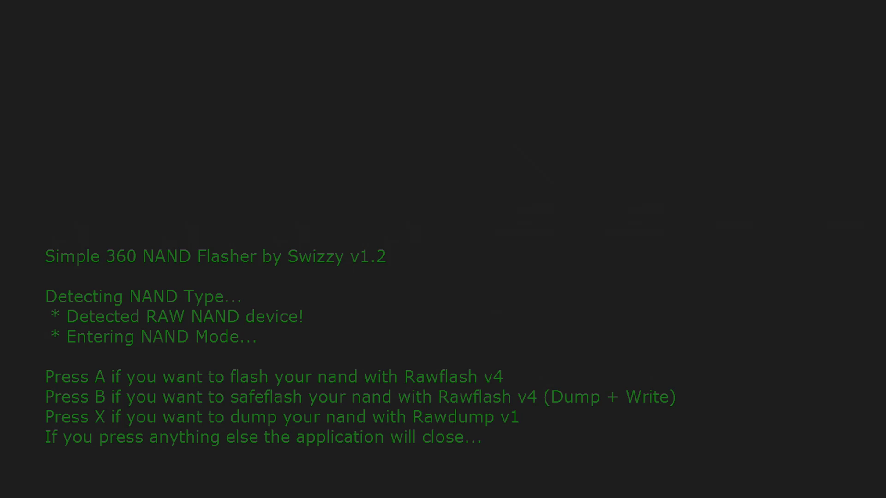
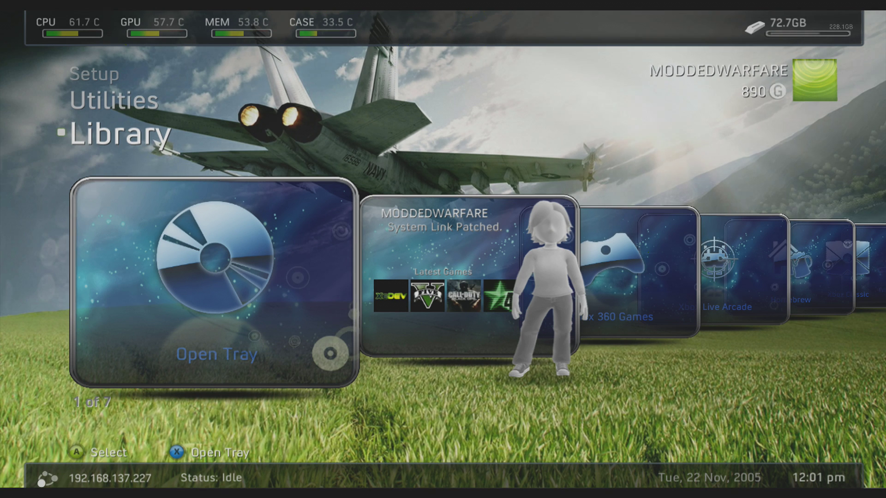
# - Leave the Freestyle Library screen for the official Xbox dashboard through the Xbox Guide's Xbox Home option
pyautogui.press('Right')
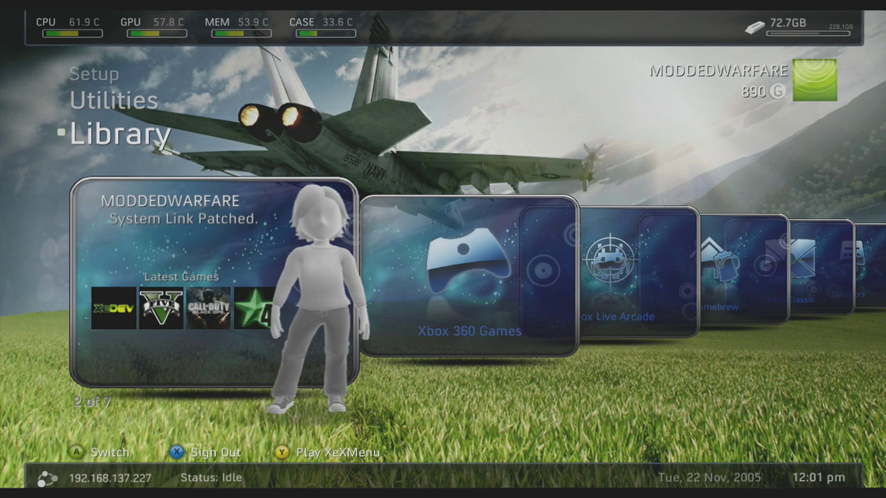
pyautogui.press('Left')
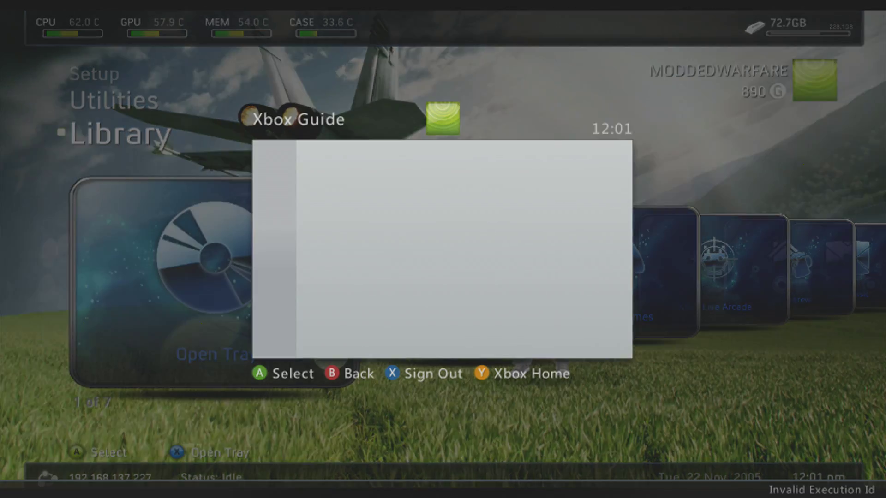
pyautogui.press('y')
pyautogui.press('Return')
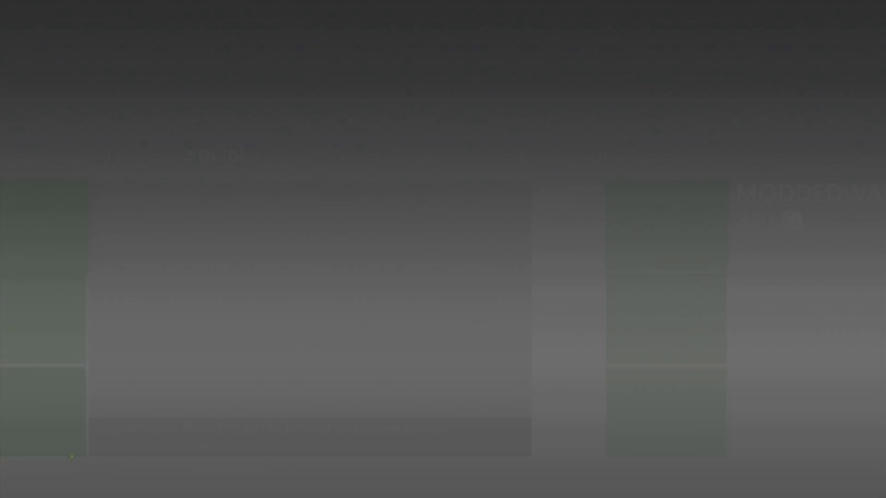
# - Open the System Settings, enter Console Settings and check the dashboard version under System Info
pyautogui.press('Left')
pyautogui.press('Left')
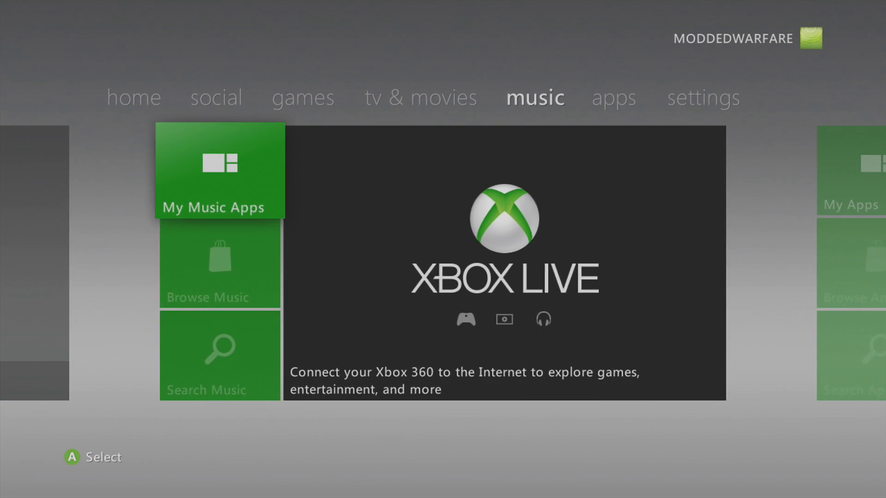
pyautogui.press('Right')
pyautogui.press('Right')
pyautogui.press('Return')
pyautogui.press('Down')
pyautogui.press('Up')
pyautogui.press('Return')
pyautogui.press('Up')
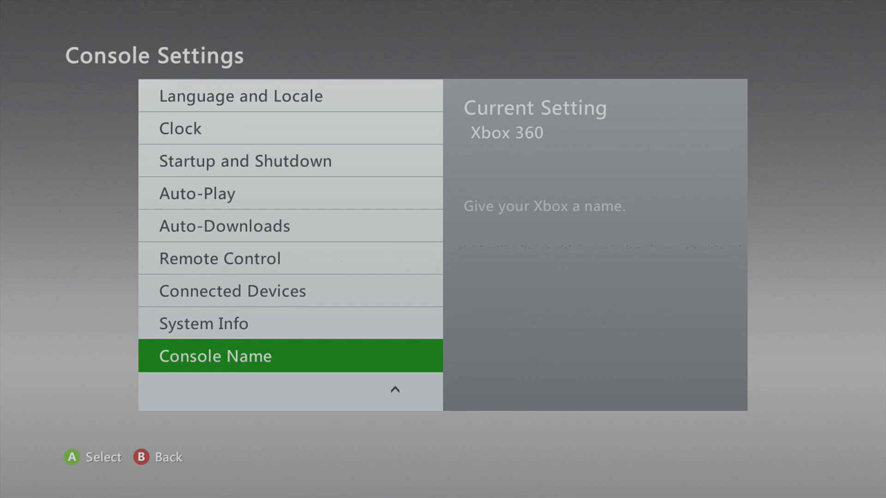
pyautogui.press('Up')
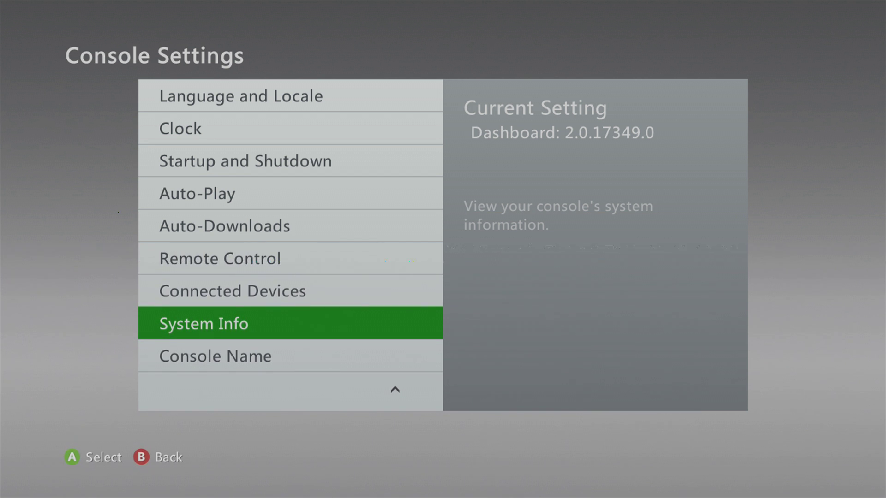
# - Exit the system settings and browse back through the dashboard sections past tv & movies and games
pyautogui.press('Escape')
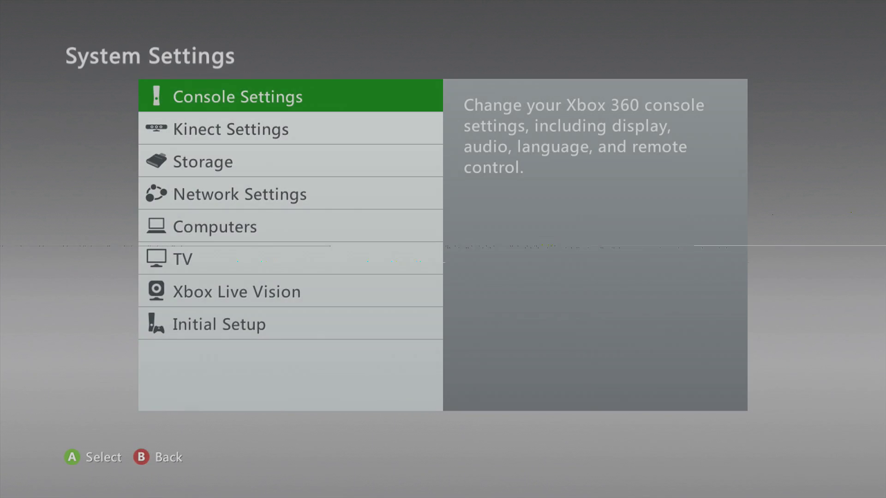
pyautogui.press('Escape')
pyautogui.press('Left')
pyautogui.press('Left')
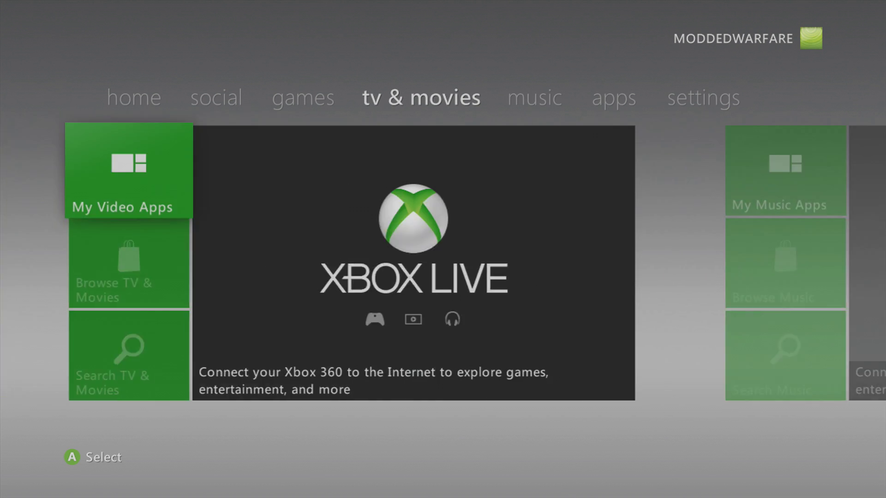
pyautogui.press('Left')
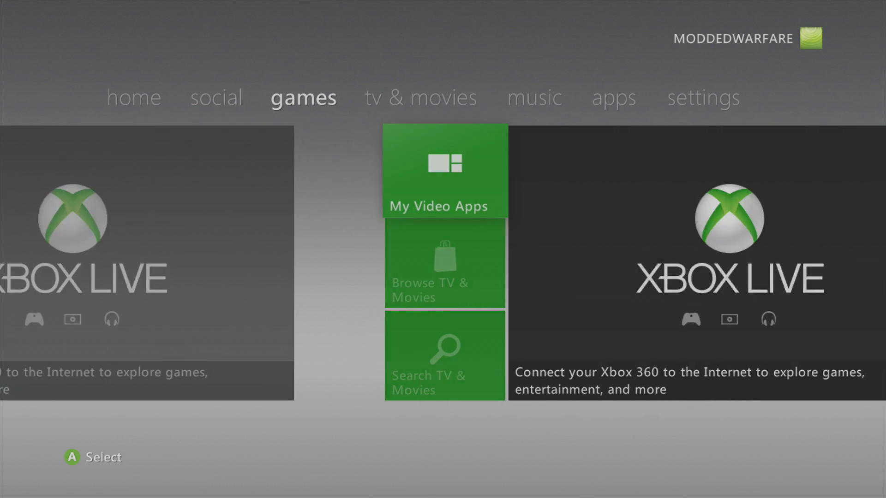
pyautogui.press('Left')
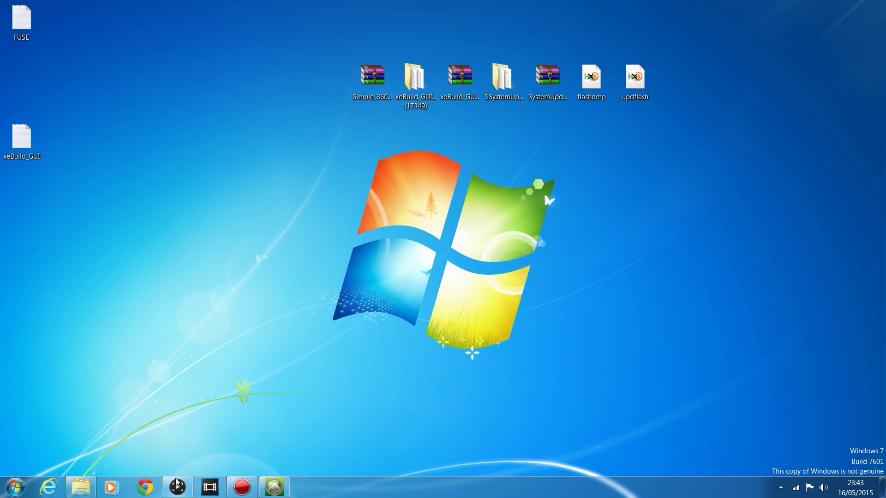
# - Switch to Chrome on the PC and open xbox.com/update
pyautogui.click(159, 485)
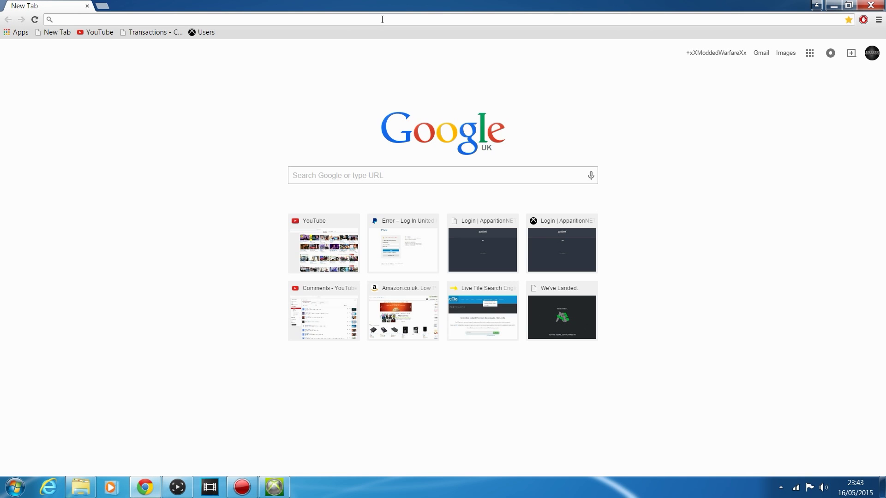
pyautogui.write('xbox')
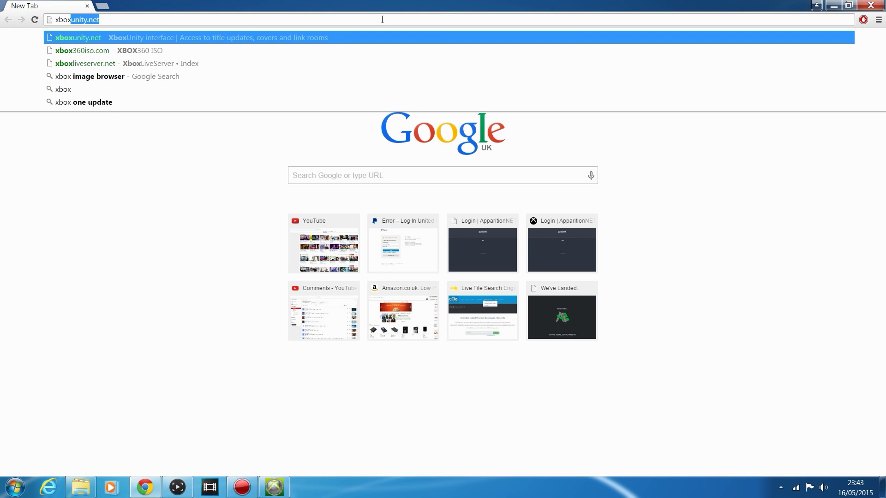
pyautogui.write('.com/upd')
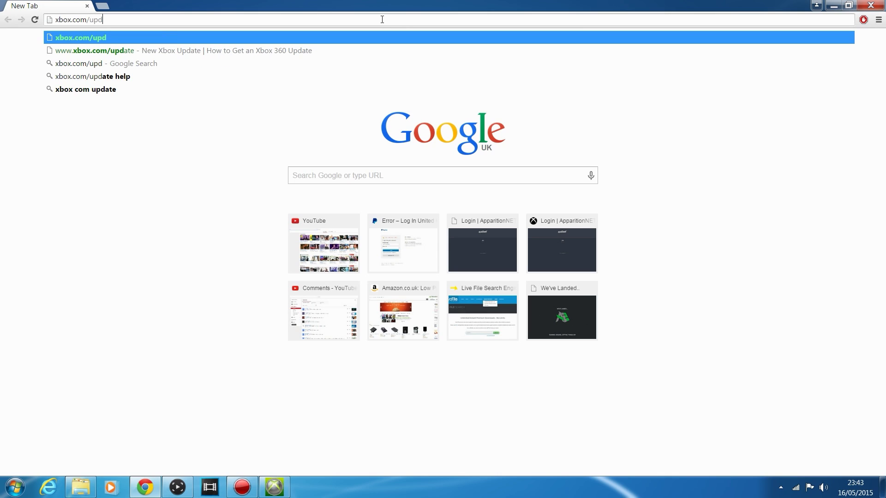
pyautogui.write('ate')
pyautogui.press('Return')
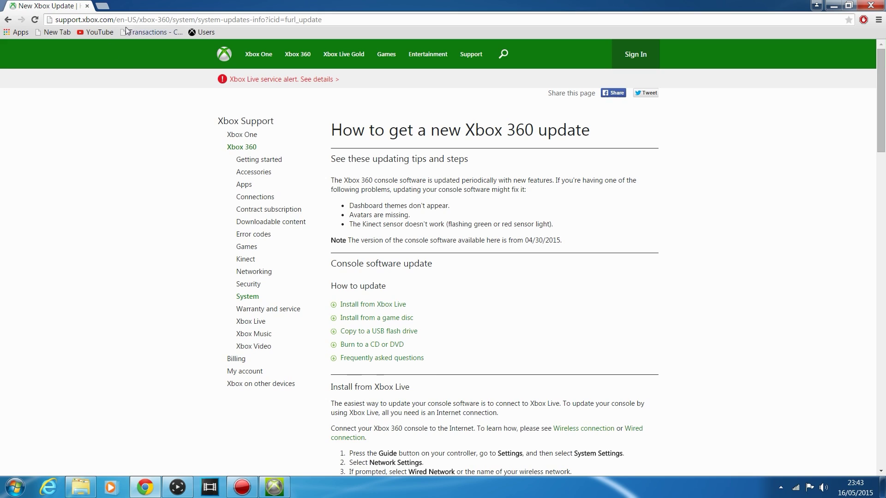
# - Open the xbox.com home page in a new browser tab
pyautogui.click(102, 6)
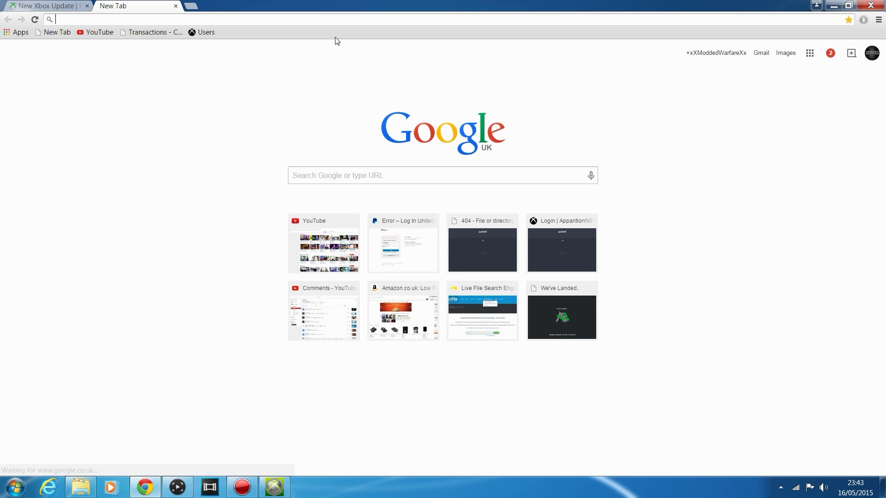
pyautogui.write('xbox')
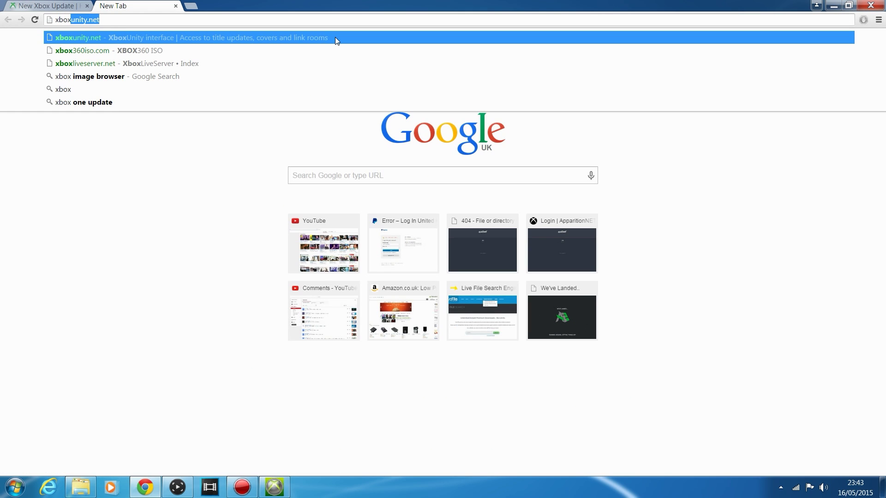
pyautogui.write('.com')
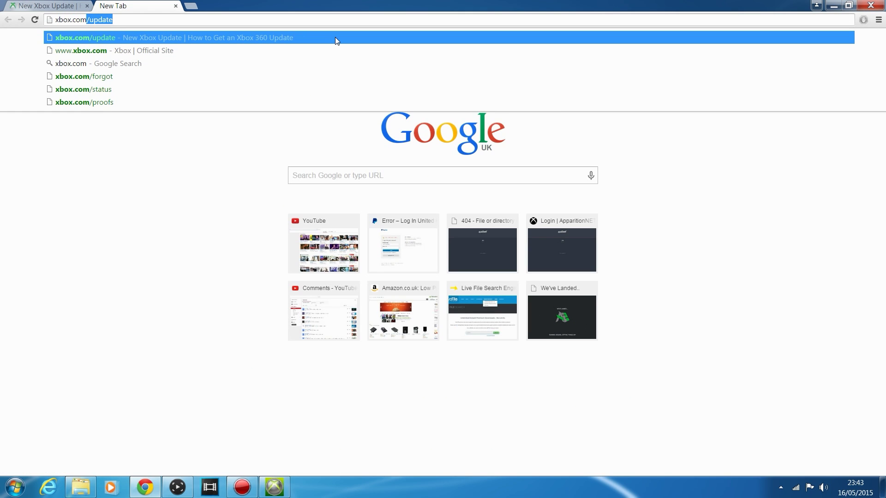
pyautogui.press('Delete')
pyautogui.press('Return')
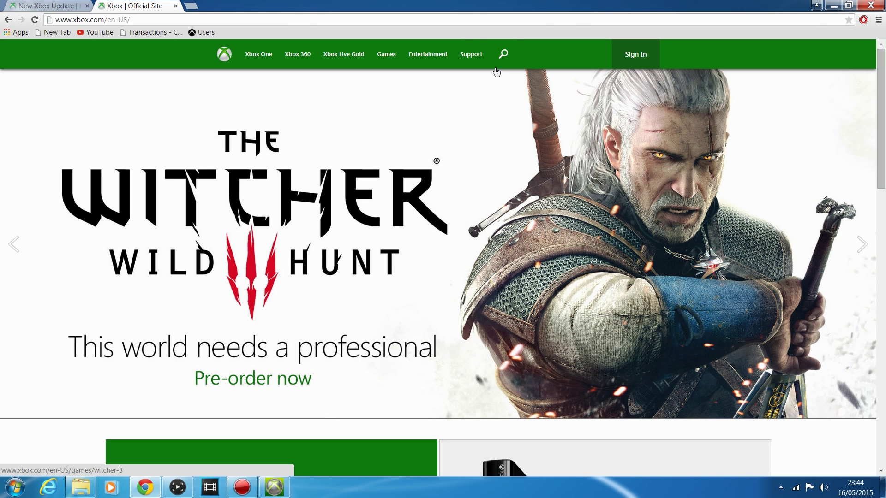
# - Find How to get a new Xbox 360 update through the Xbox 360 support pages' System update category, and close that tab
pyautogui.moveTo(470, 56)
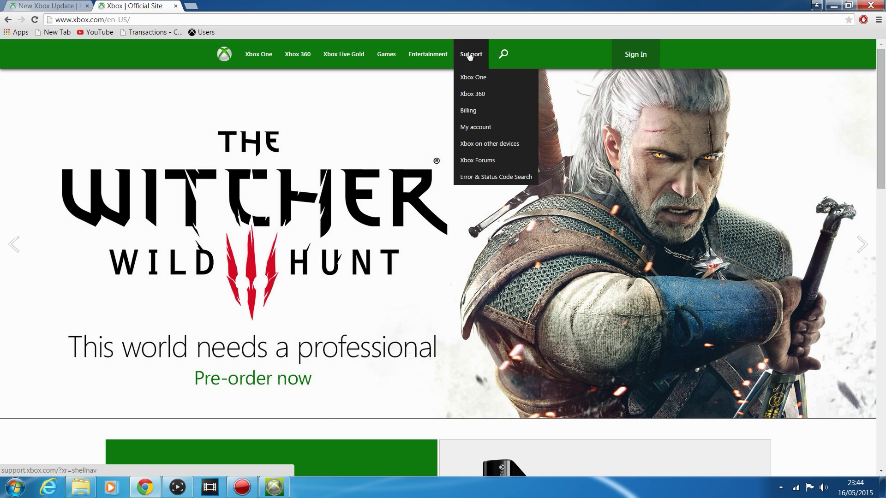
pyautogui.click(471, 93)
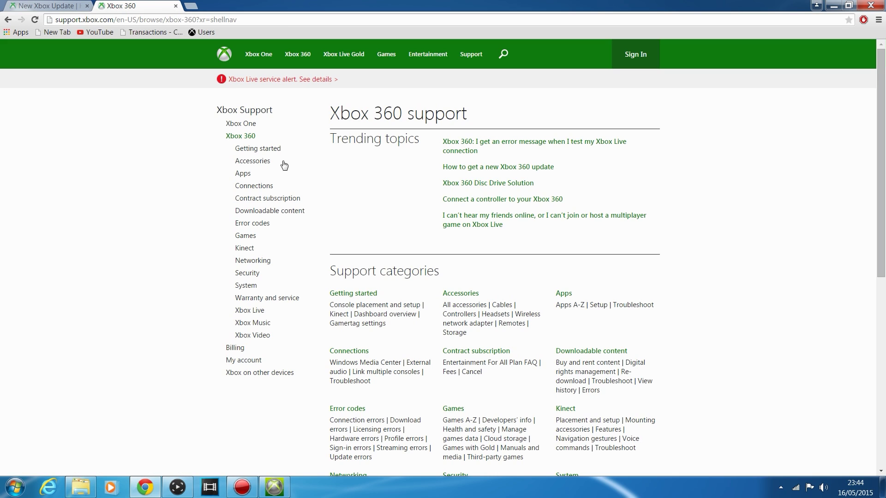
pyautogui.click(245, 288)
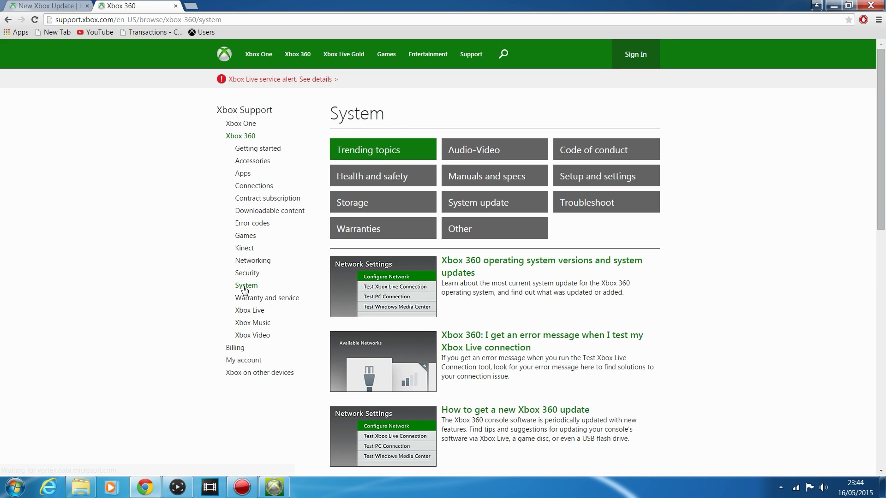
pyautogui.click(481, 202)
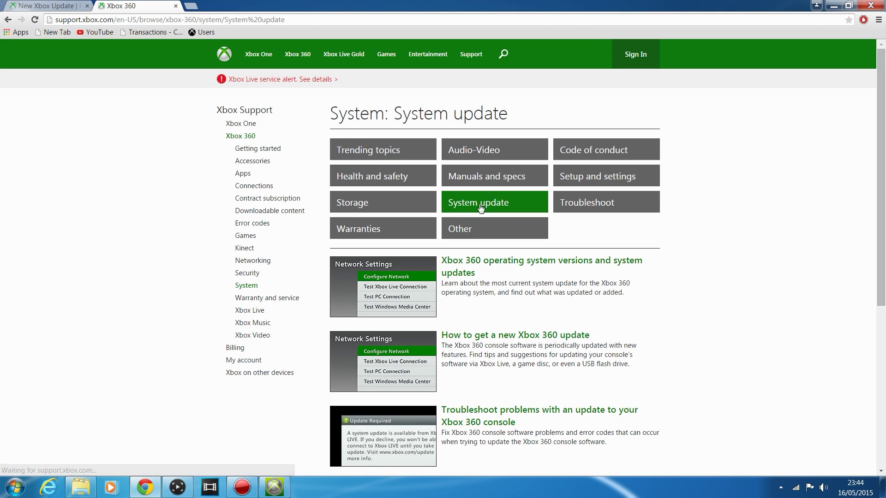
pyautogui.click(517, 338)
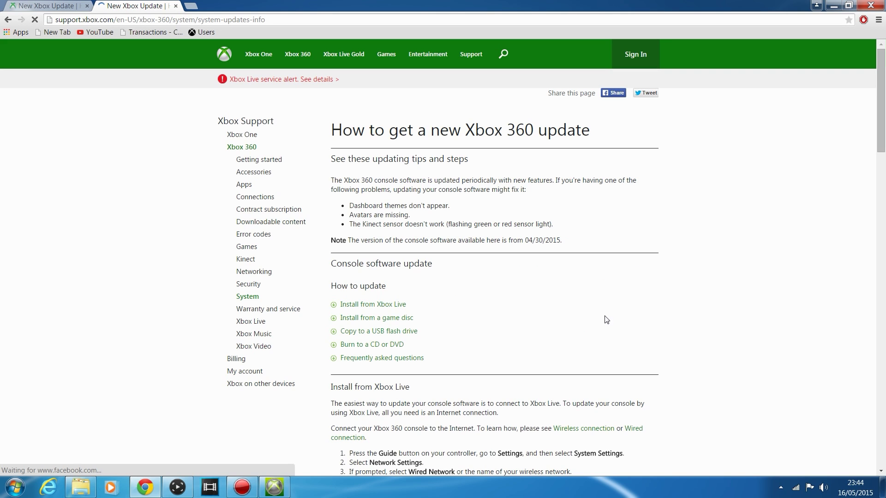
pyautogui.click(175, 6)
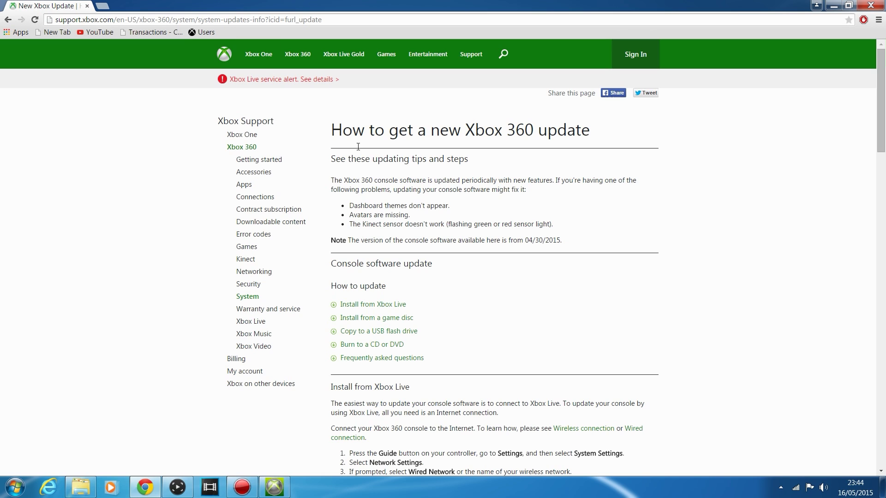
# - Go to the Copy to a USB flash drive instructions and start downloading the console update file
pyautogui.scroll(-2, 147, 111)
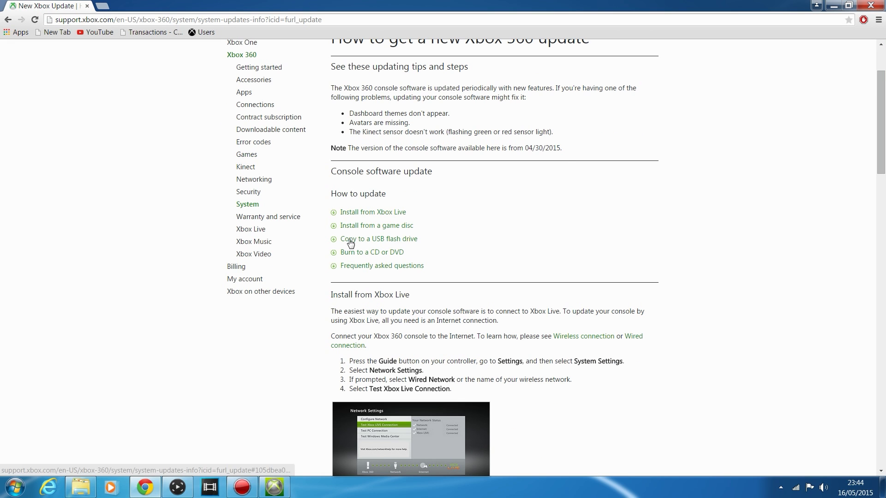
pyautogui.click(378, 240)
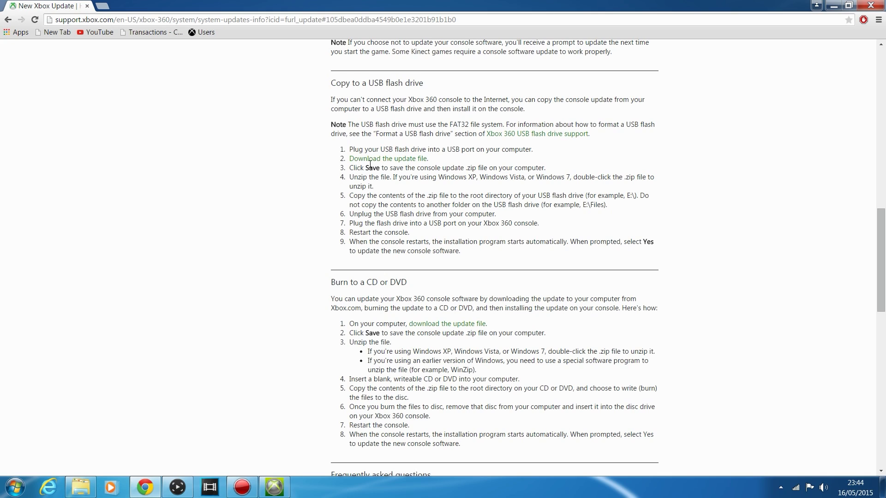
pyautogui.click(421, 165)
pyautogui.click(92, 461)
pyautogui.click(115, 445)
# - Inspect the contents of the SystemUpdate archive and the extracted $SystemUpdate folder on the desktop, closing both windows
pyautogui.press('super+d')
pyautogui.doubleClick(559, 77)
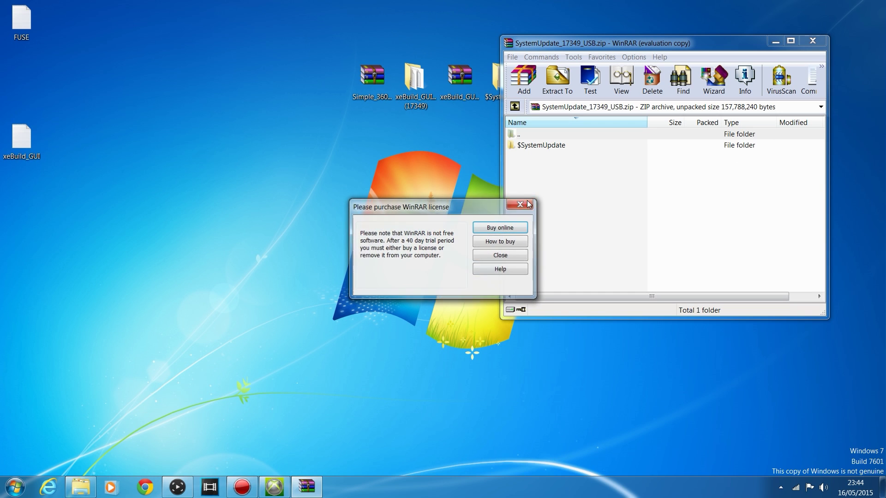
pyautogui.click(521, 204)
pyautogui.click(813, 41)
pyautogui.doubleClick(505, 77)
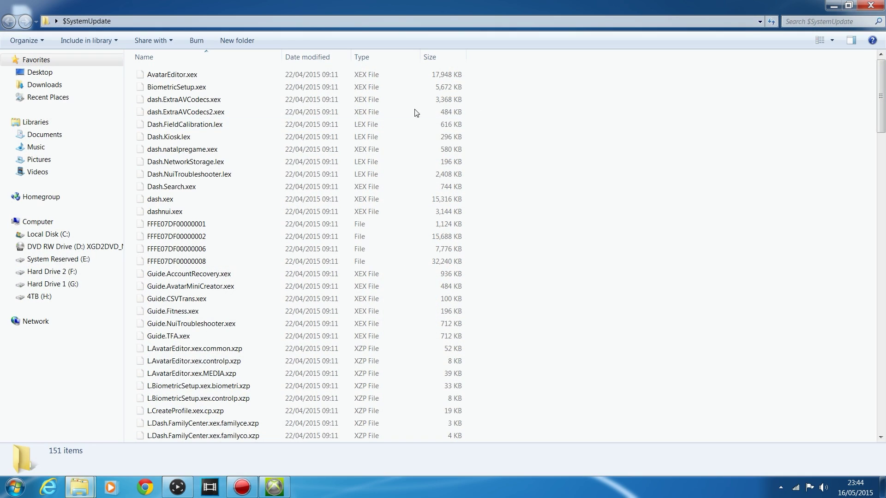
pyautogui.click(870, 5)
# - Move the $SystemUpdate folder apart from the other desktop icons and open the USB (I:) drive
pyautogui.moveTo(497, 79); pyautogui.dragTo(279, 80)
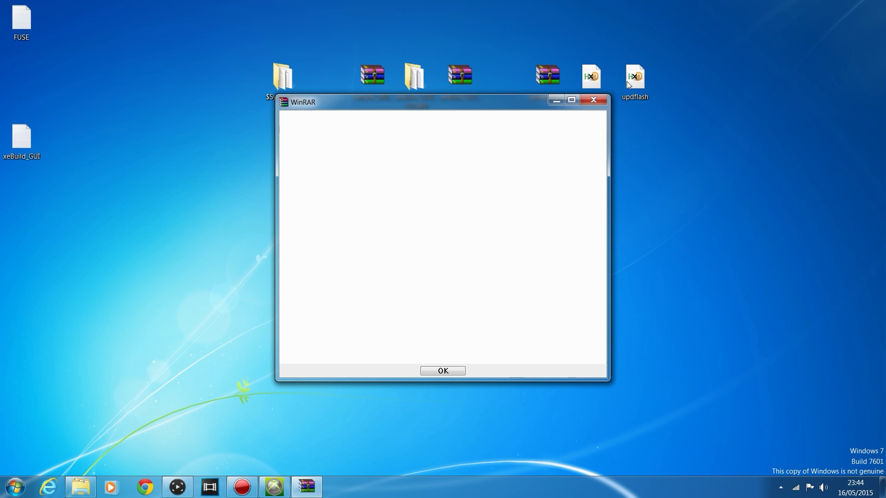
pyautogui.click(593, 100)
pyautogui.click(278, 170)
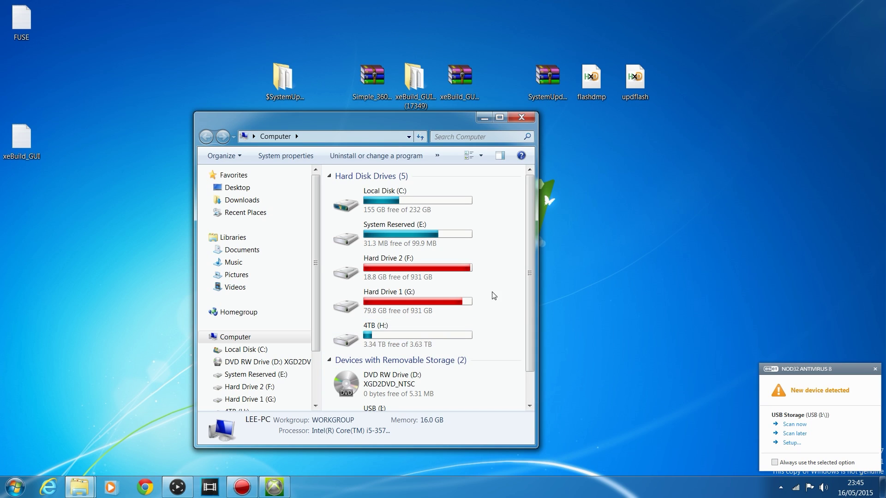
pyautogui.scroll(-1, 462, 323)
pyautogui.doubleClick(369, 385)
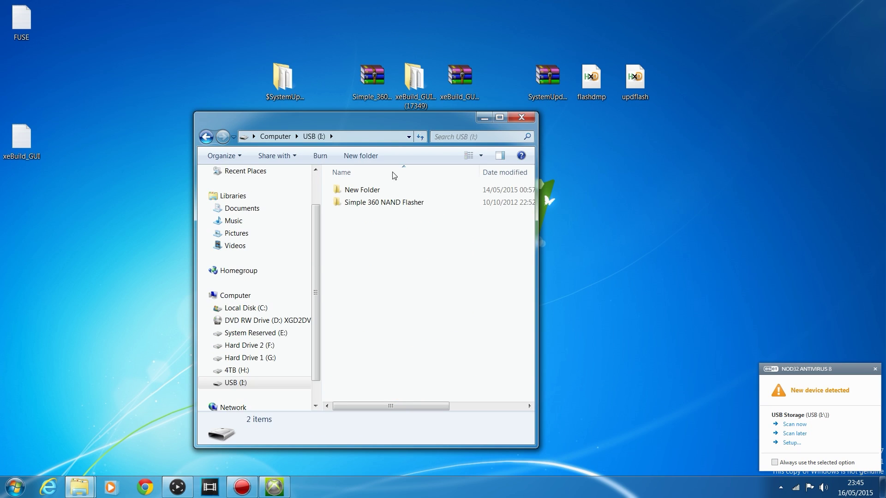
# - Copy the $SystemUpdate folder from the desktop to the root of the USB (I:) drive and reposition the drive window
pyautogui.moveTo(338, 119); pyautogui.dragTo(246, 146)
pyautogui.moveTo(287, 92); pyautogui.dragTo(300, 301)
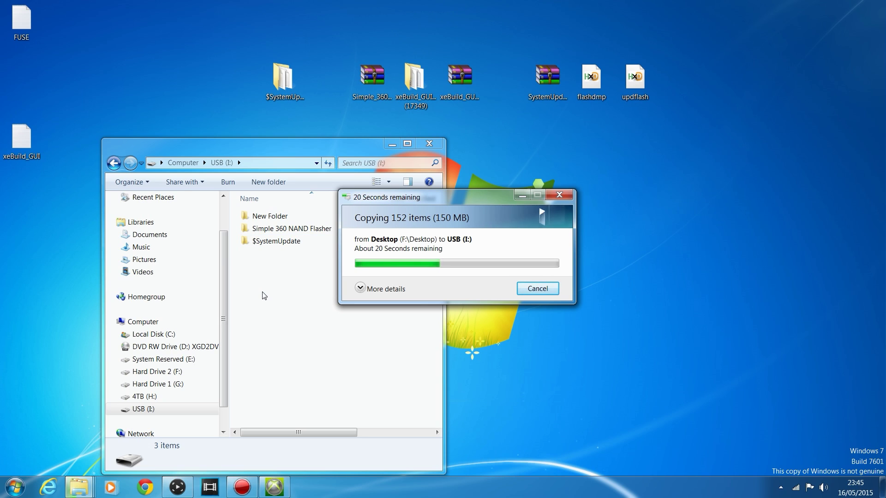
pyautogui.click(280, 294)
pyautogui.moveTo(289, 151); pyautogui.dragTo(410, 50)
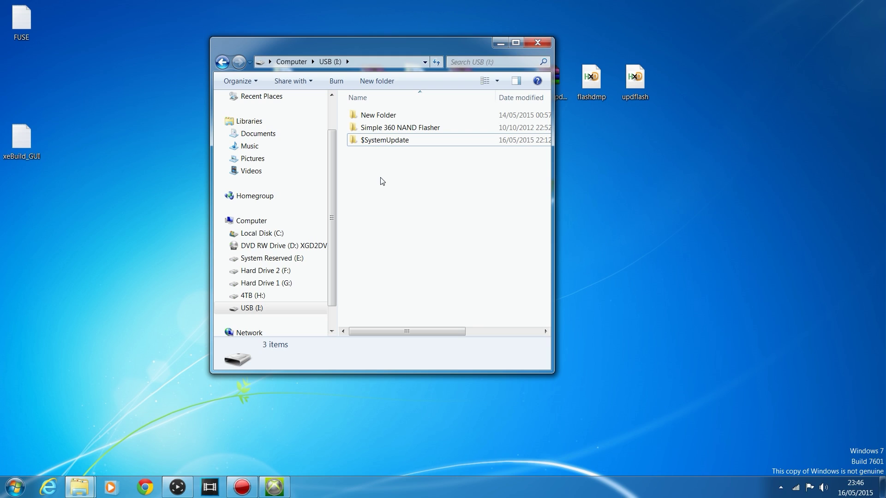
# - Rename the $SystemUpdate folder on the USB (I:) drive as $$ystemUpdate
pyautogui.click(395, 147)
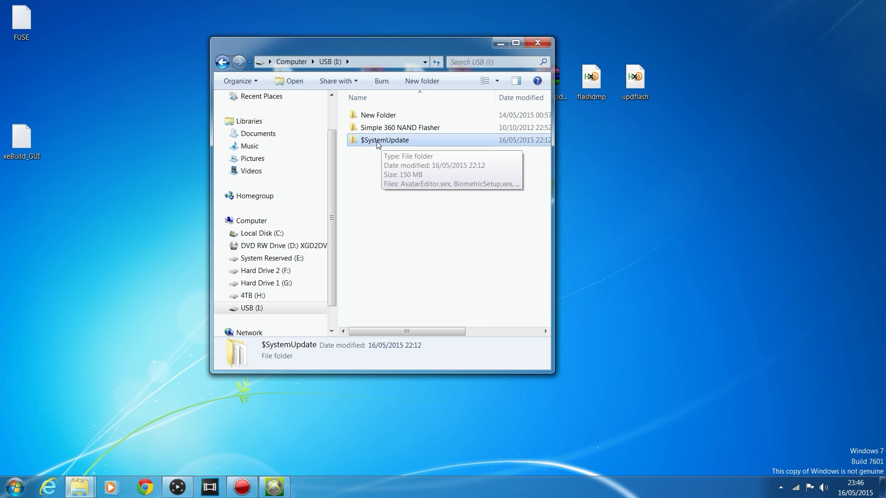
pyautogui.rightClick(372, 141)
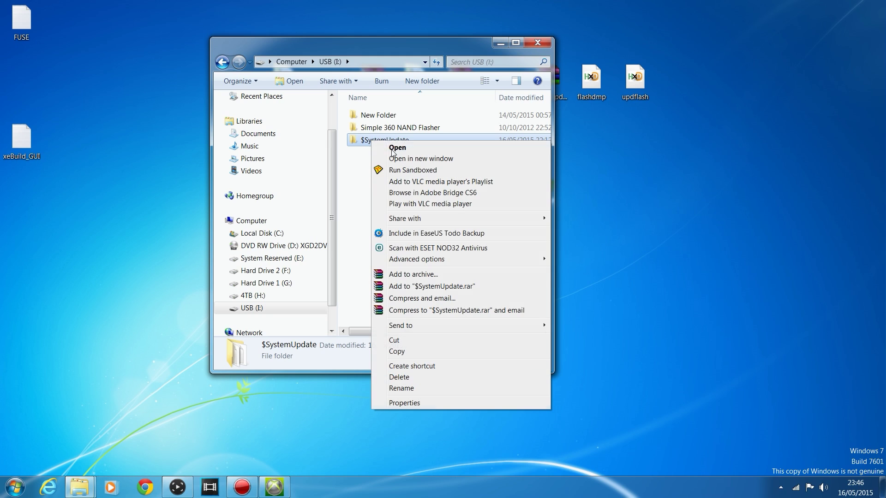
pyautogui.click(402, 388)
pyautogui.click(366, 139)
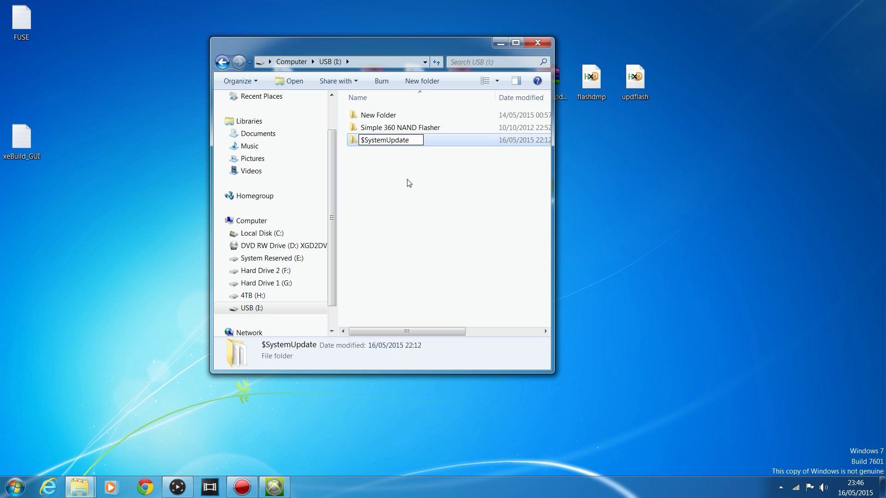
pyautogui.press('BackSpace')
pyautogui.write('$')
pyautogui.click(405, 187)
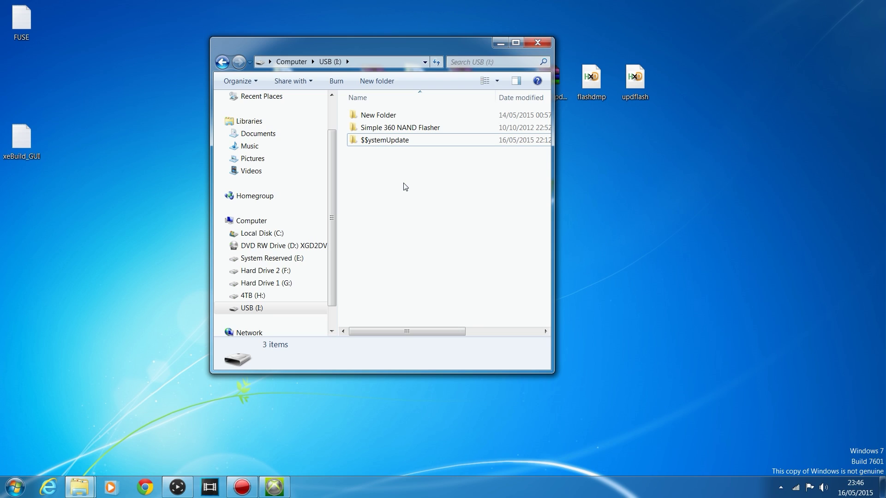
# - Restore the update folder's original name, $SystemUpdate, on the USB (I:) drive
pyautogui.moveTo(372, 168); pyautogui.dragTo(403, 143)
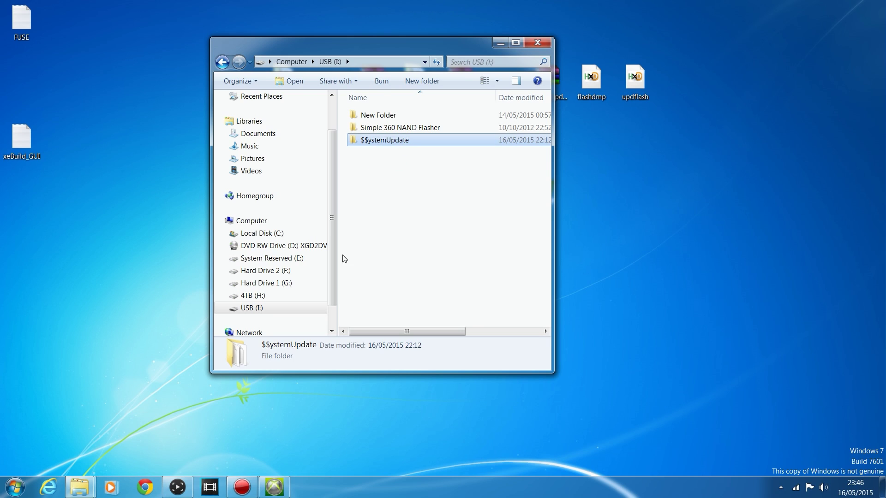
pyautogui.rightClick(387, 143)
pyautogui.click(415, 390)
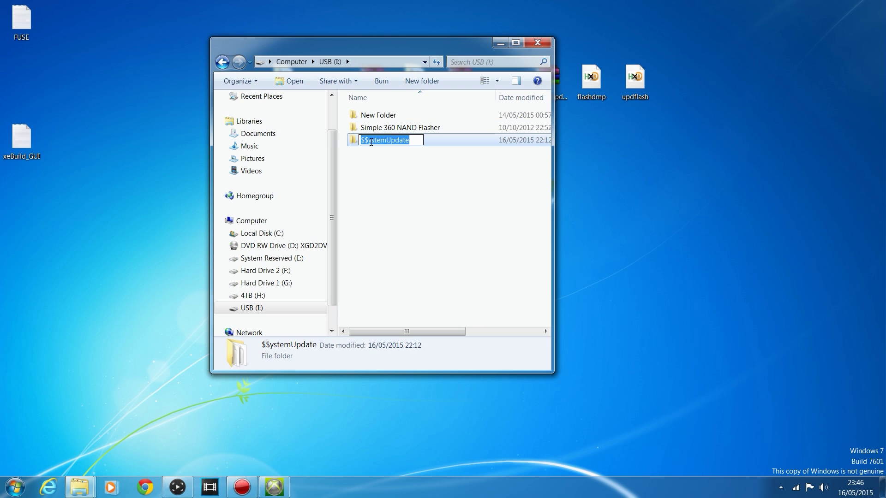
pyautogui.click(370, 142)
pyautogui.press('BackSpace')
pyautogui.write('S')
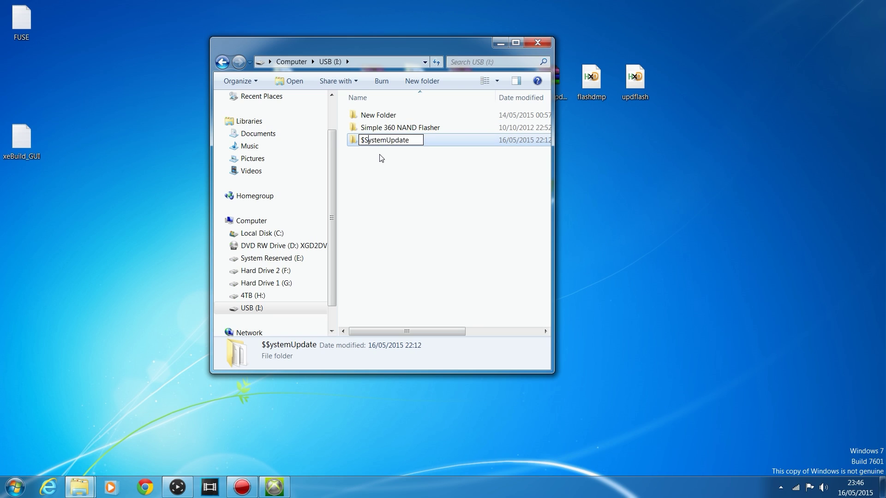
pyautogui.click(396, 194)
# - Rename the $SystemUpdate folder on the USB drive as $$ystemUpdate and close the drive window
pyautogui.click(386, 141)
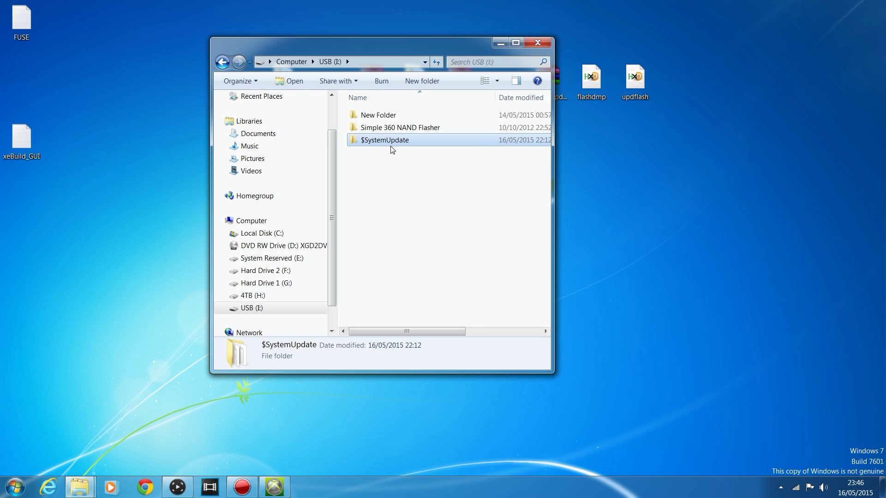
pyautogui.rightClick(386, 144)
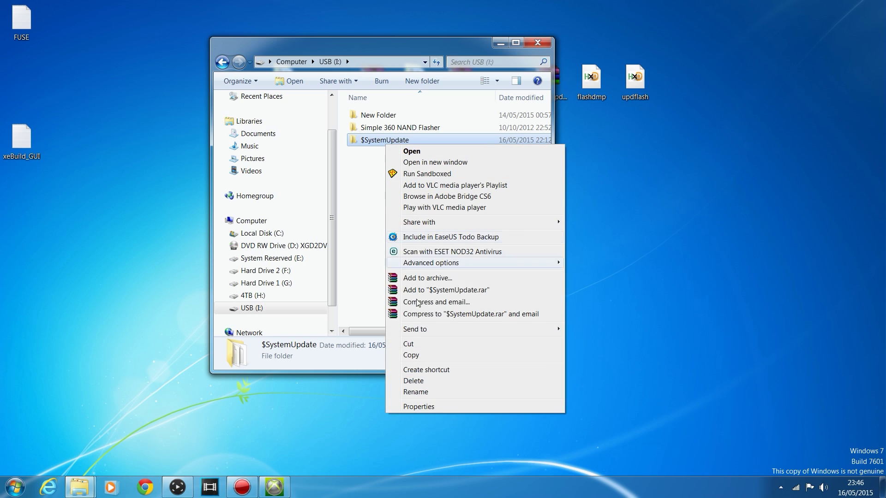
pyautogui.click(415, 392)
pyautogui.click(366, 140)
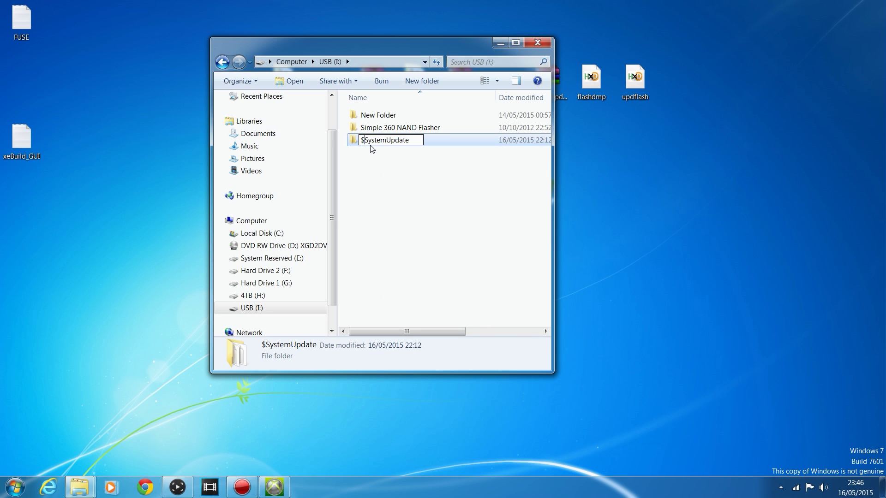
pyautogui.write('$')
pyautogui.press('Delete')
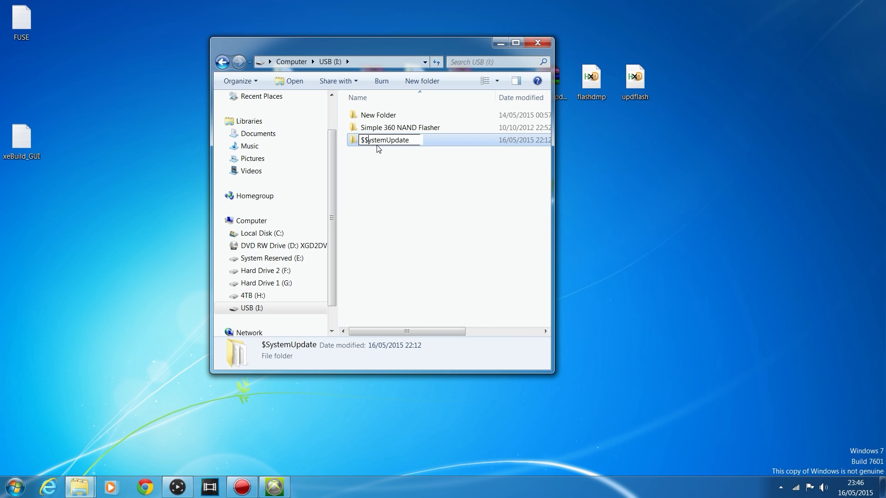
pyautogui.click(385, 249)
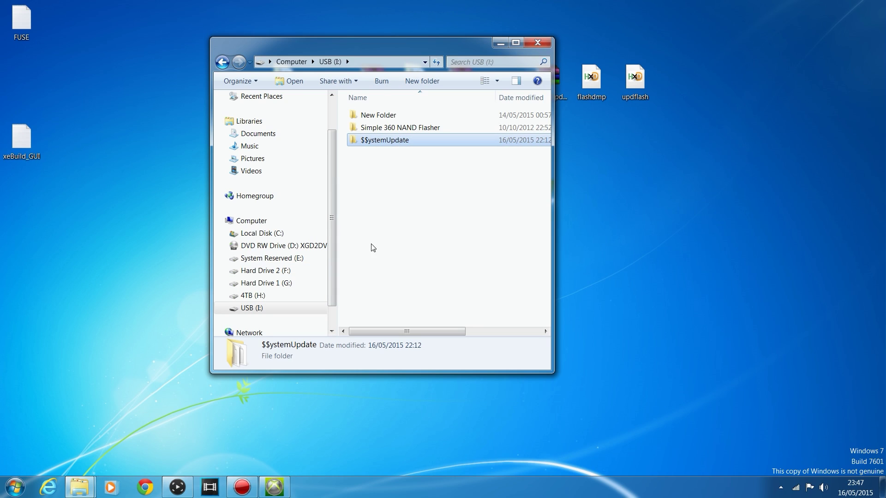
pyautogui.moveTo(390, 176); pyautogui.dragTo(441, 139)
pyautogui.click(412, 206)
pyautogui.click(538, 44)
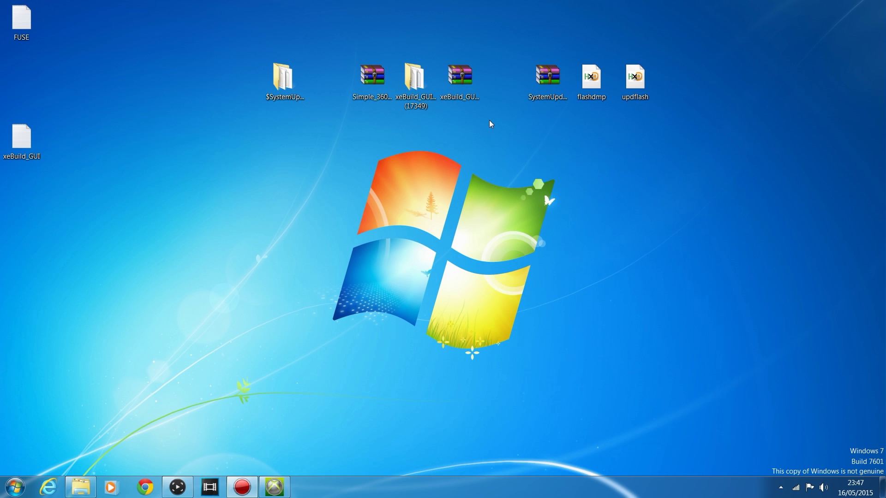
pyautogui.click(246, 487)
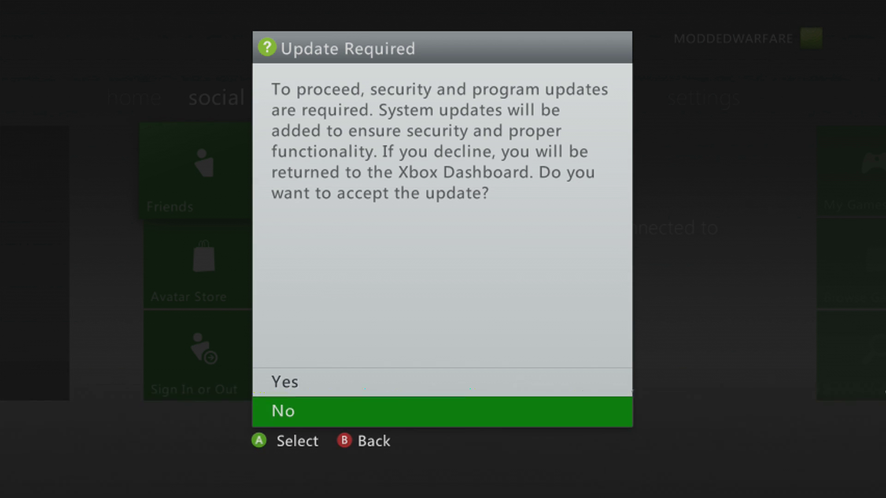
# - Accept the required system update on the Xbox 360 by answering Yes
pyautogui.press('Up')
pyautogui.press('Return')
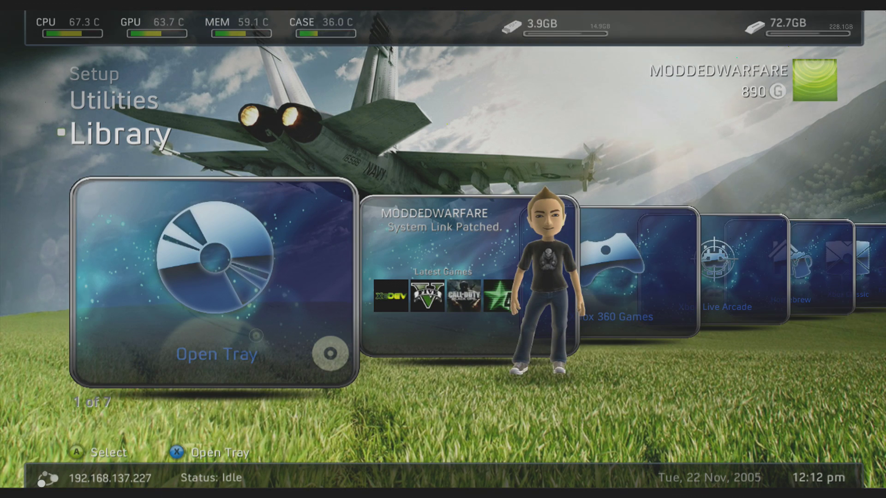
# - Go to the profile tile in the console's Library, open the guide and exit to the Xbox Dashboard
pyautogui.press('Right')
pyautogui.press('Return')
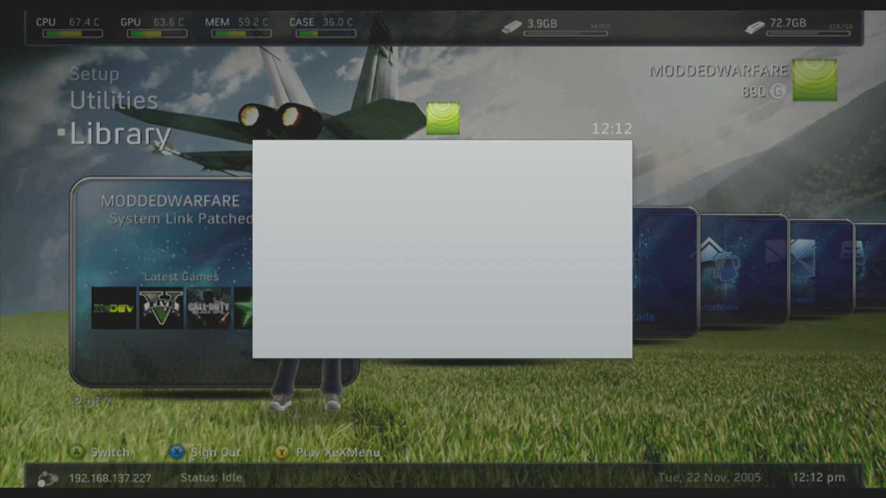
pyautogui.press('y')
pyautogui.press('Return')
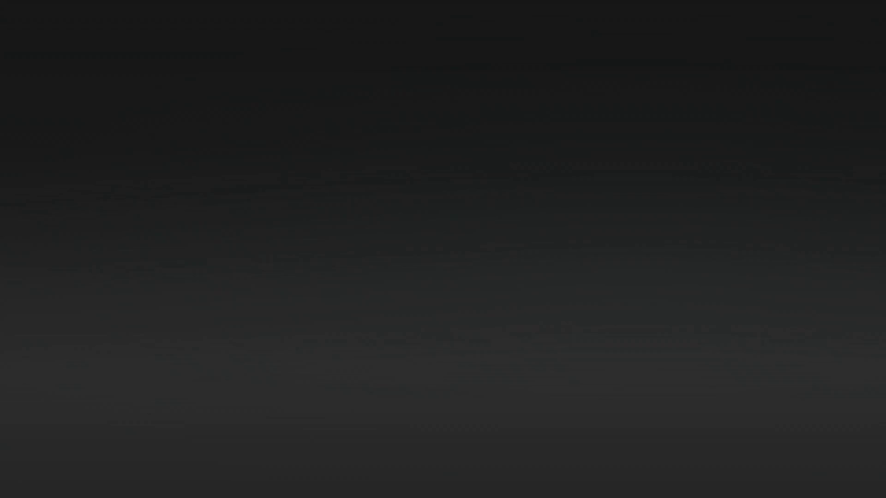
pyautogui.press('Right')
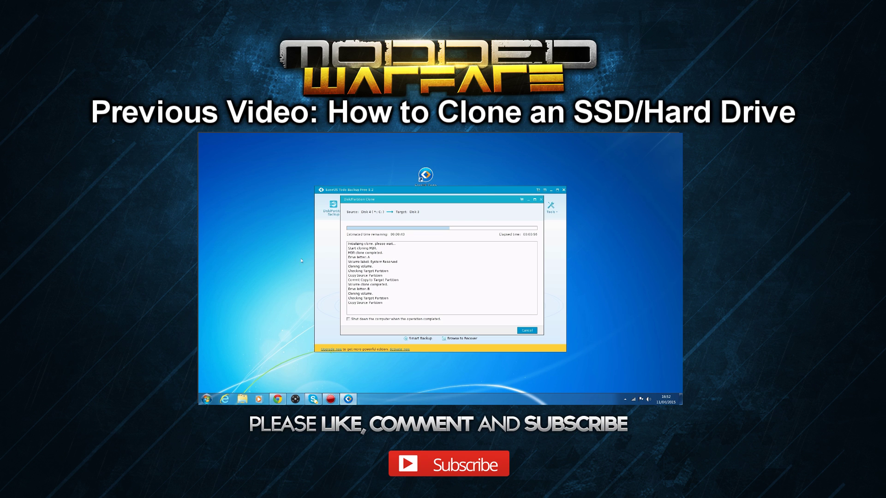
pyautogui.click(207, 399)
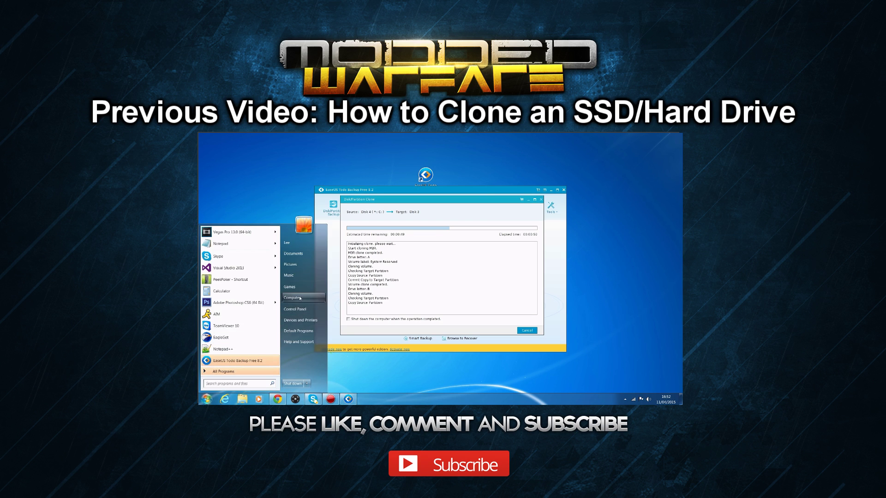
pyautogui.click(302, 298)
pyautogui.click(407, 217)
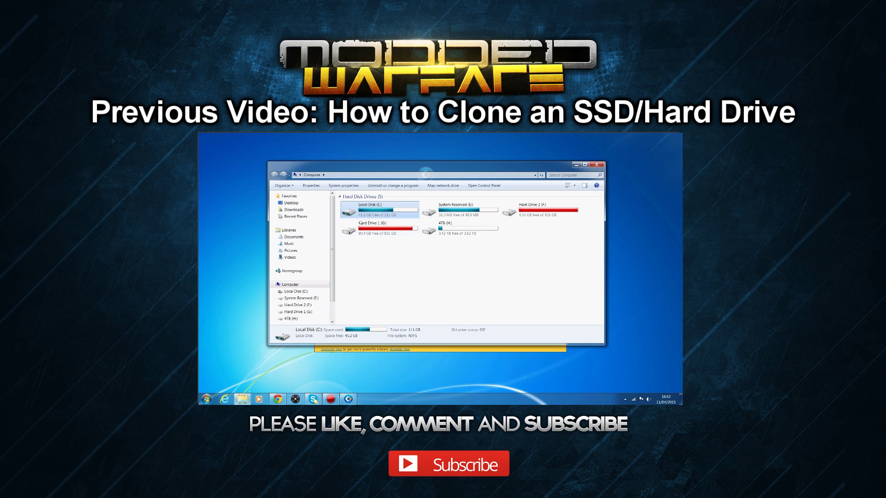